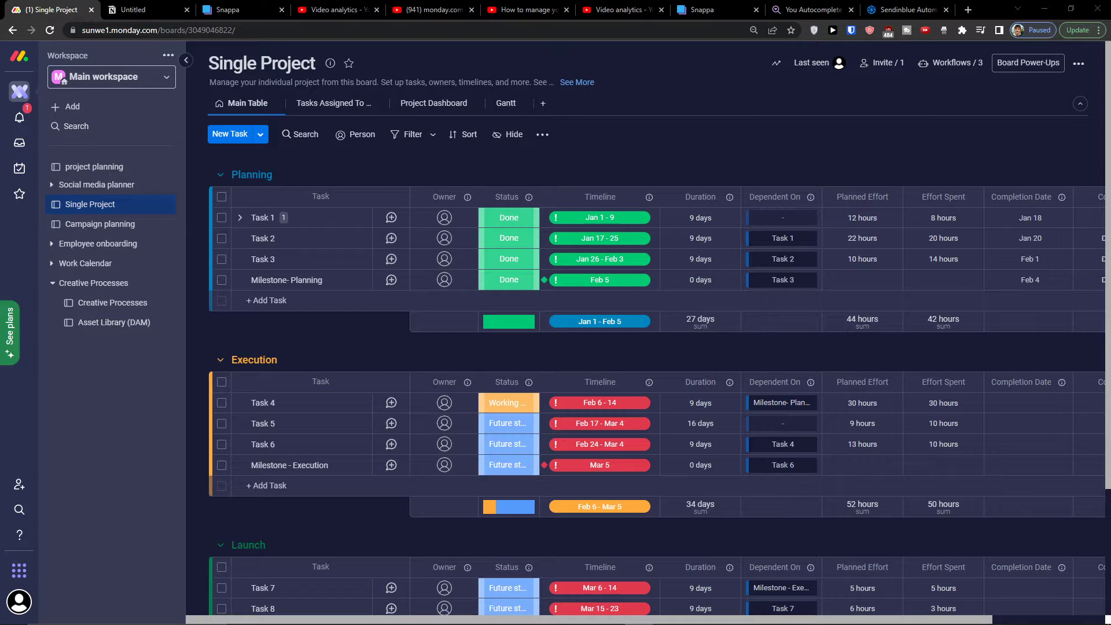
Scan the Single Project board, then bring up the sidebar + Add menu of new workspace items
scroll(299, 576, "down", 3)
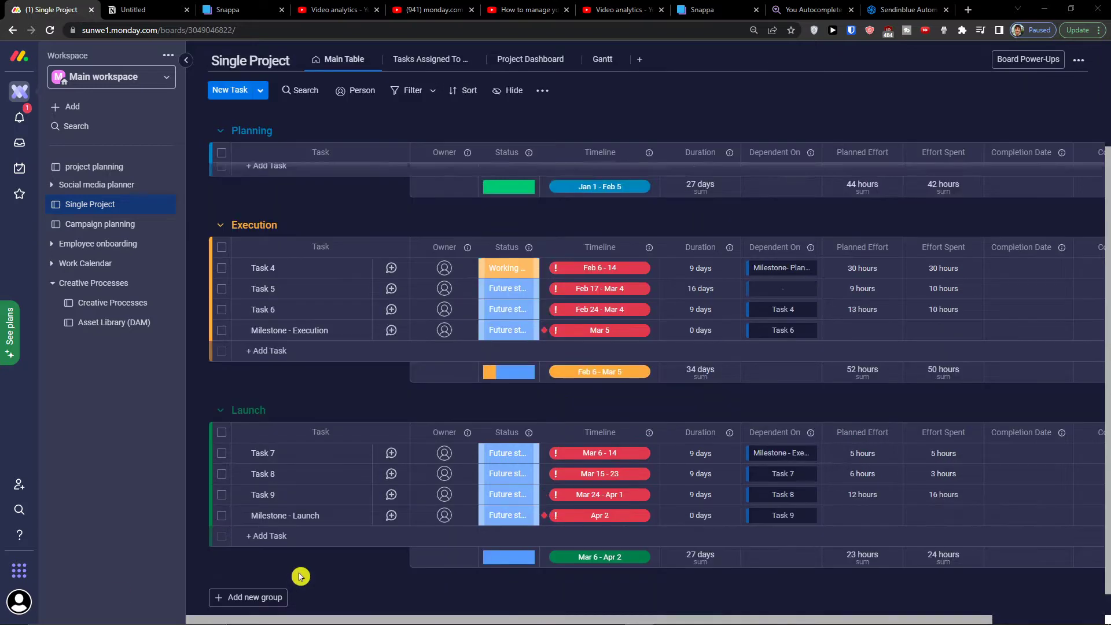
scroll(315, 541, "up", 4)
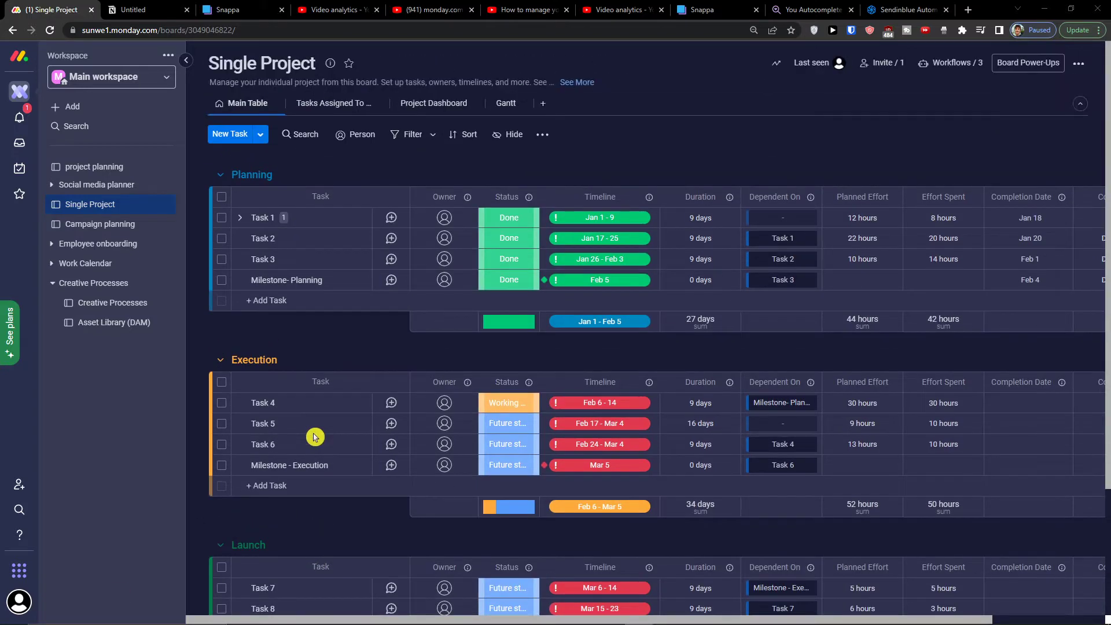
left_click(67, 107)
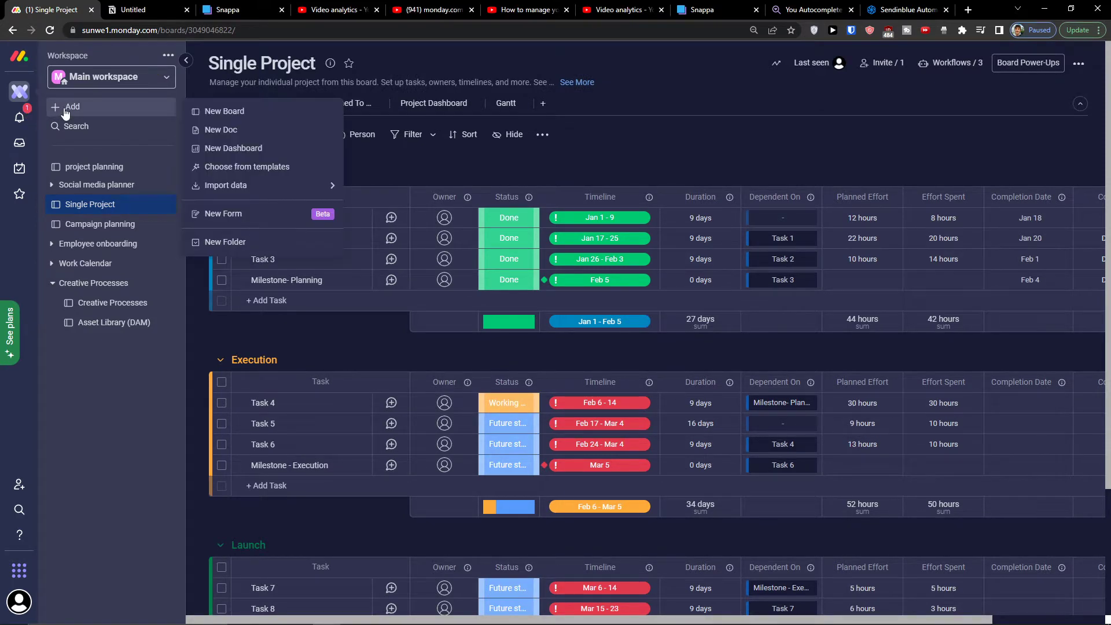
Filter the template center to HR templates and open the HR services template details
left_click(266, 169)
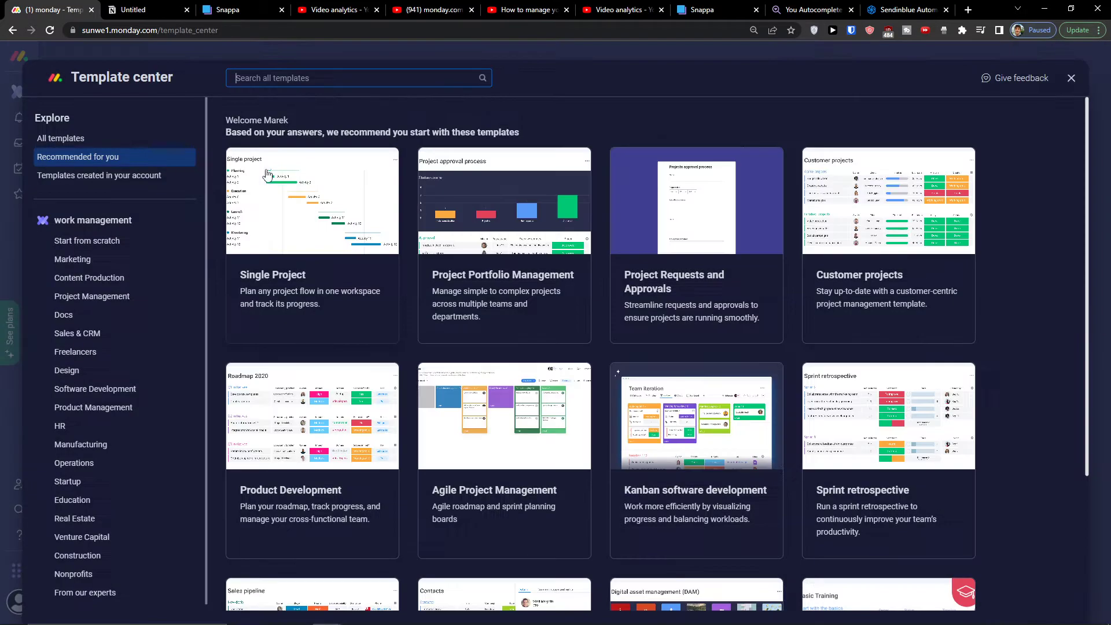
left_click(79, 431)
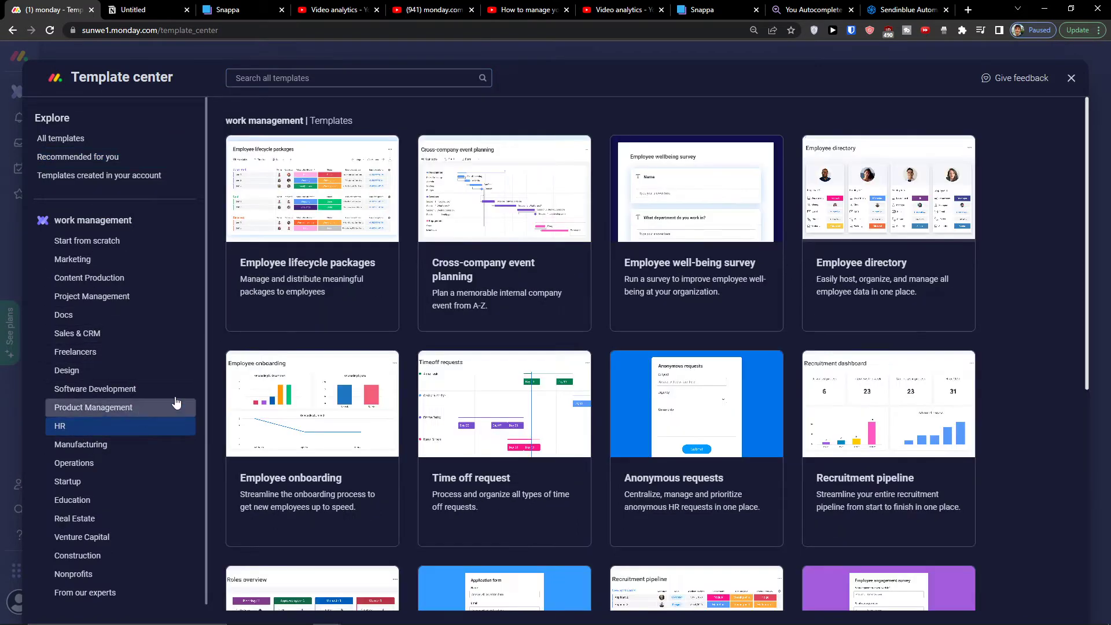
scroll(422, 347, "down", 6)
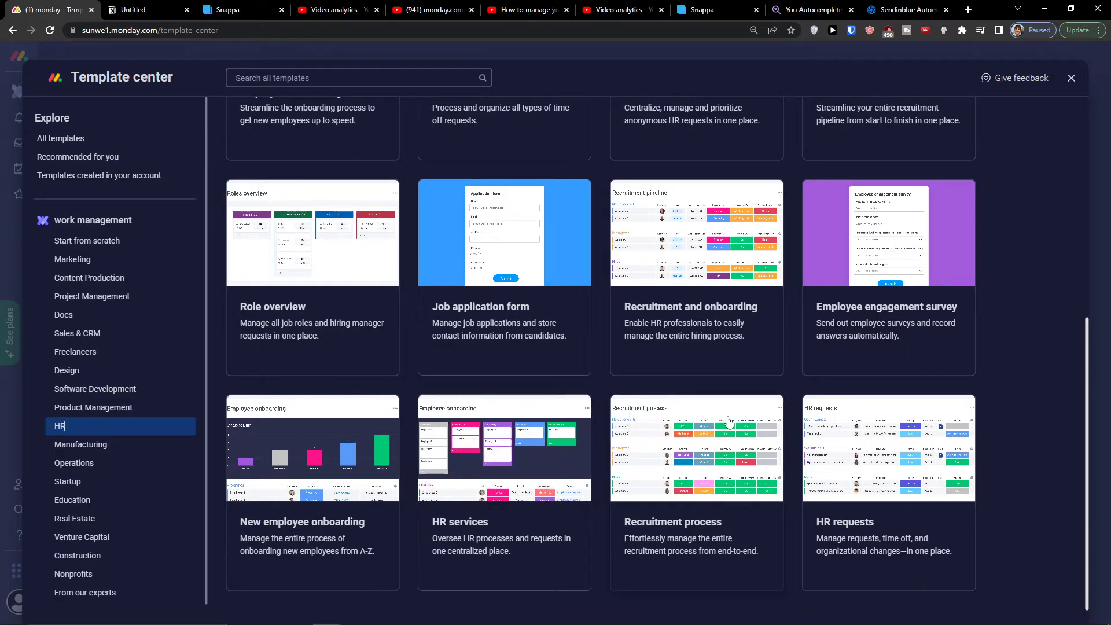
scroll(687, 421, "up", 2)
scroll(681, 396, "up", 1)
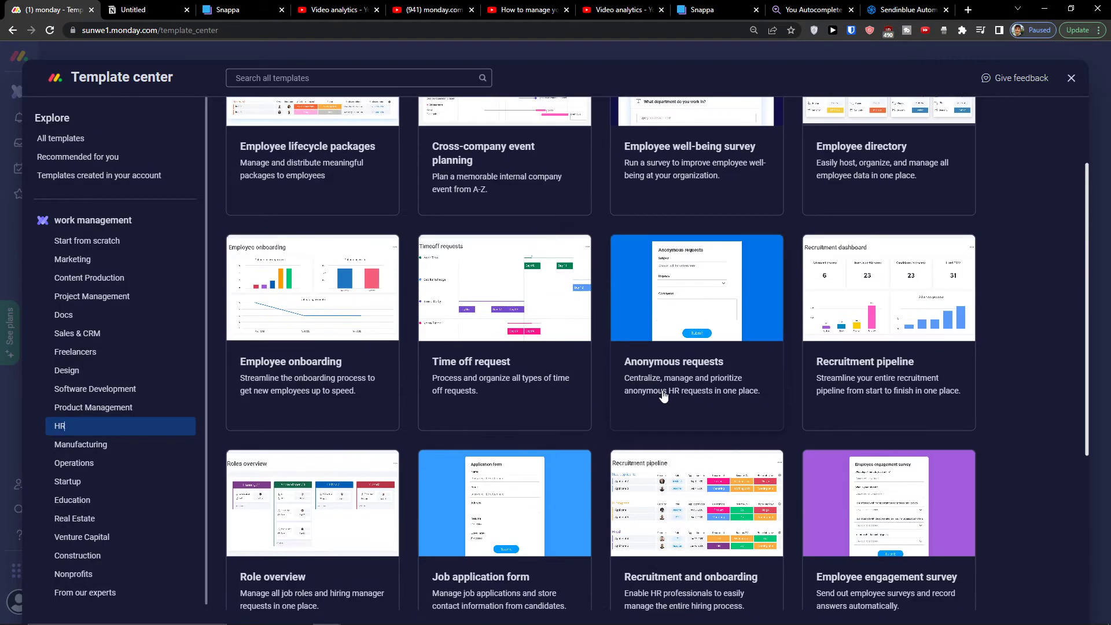
scroll(694, 402, "down", 3)
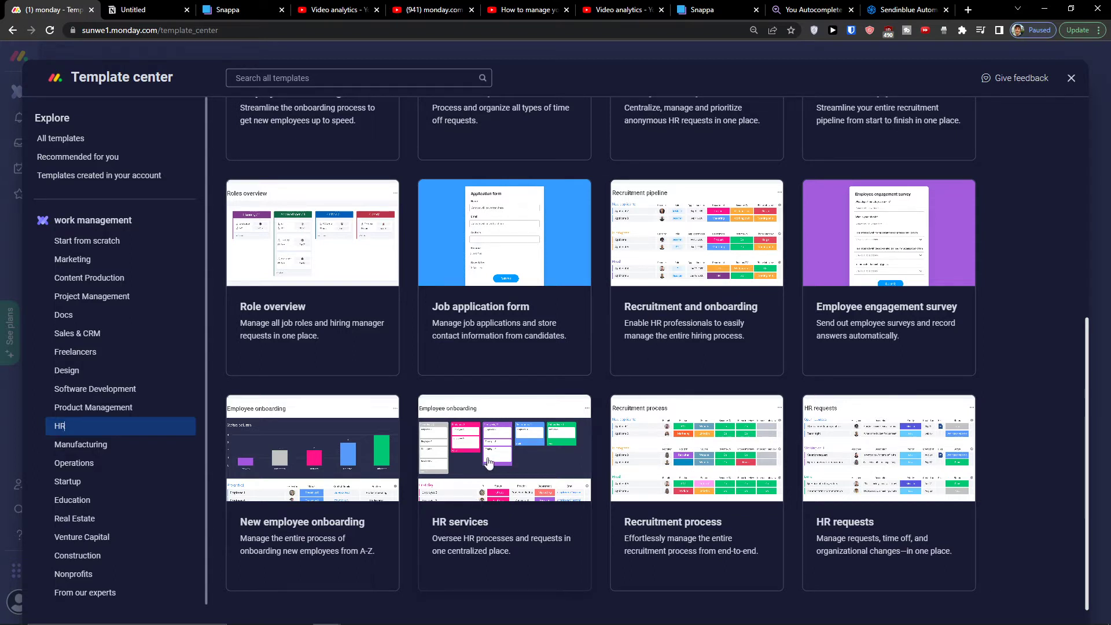
scroll(489, 461, "up", 3)
scroll(491, 489, "down", 3)
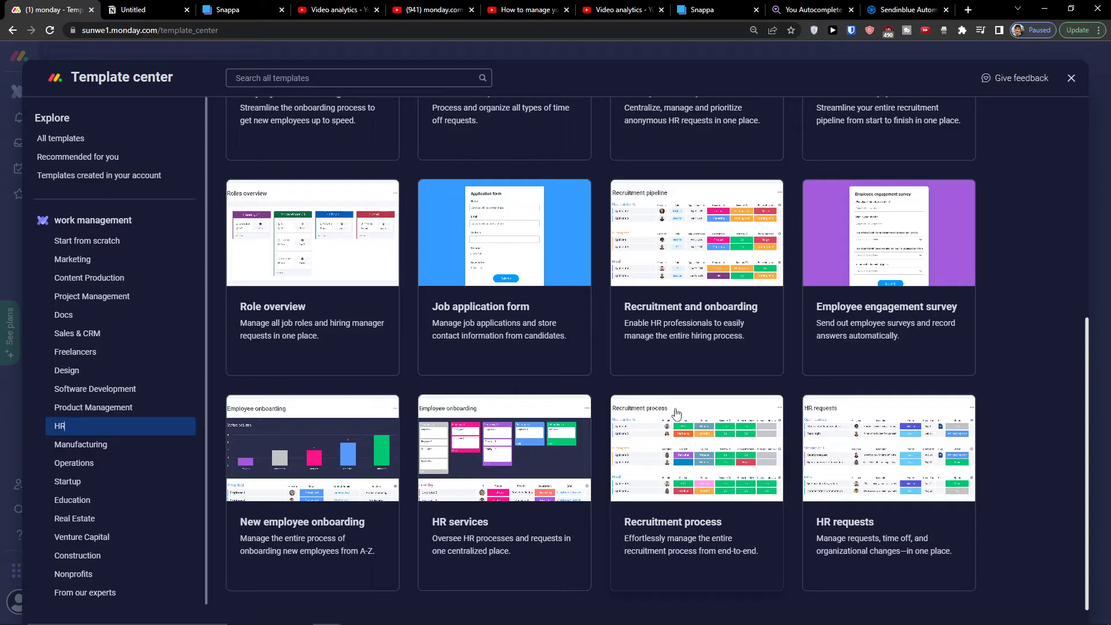
left_click(524, 453)
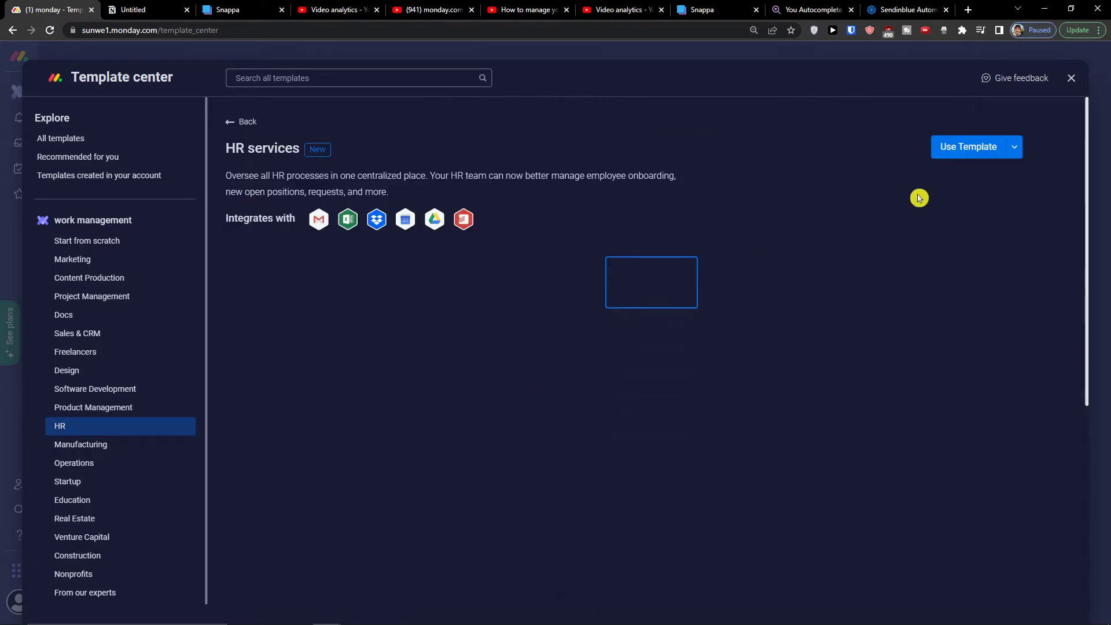
Create the HR services boards from the template, then return to the Single Project tab
left_click(971, 152)
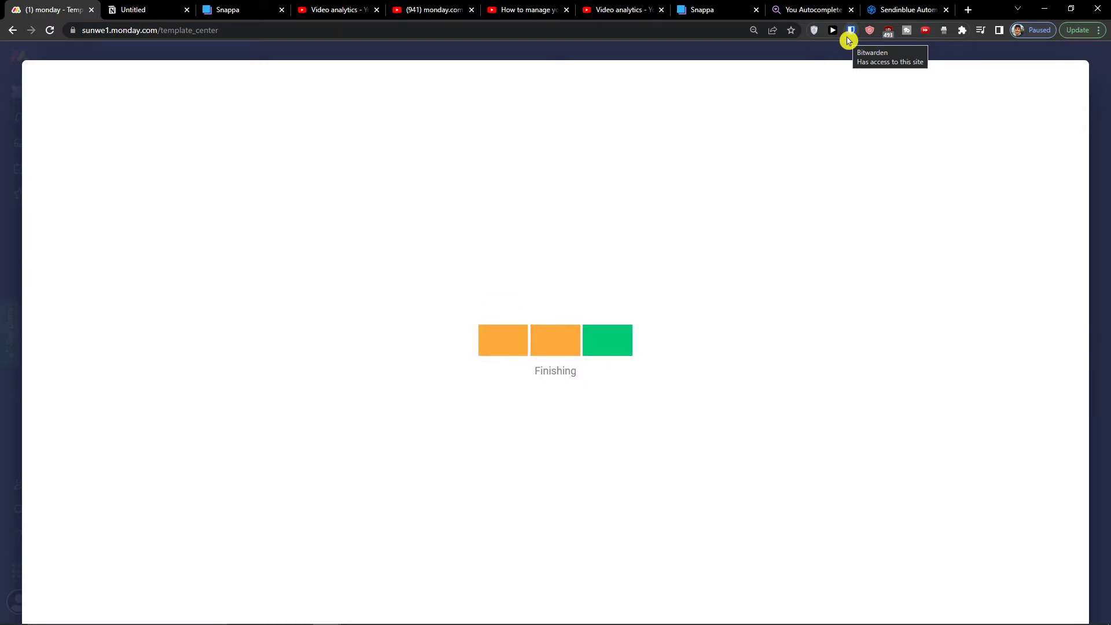
left_click(968, 10)
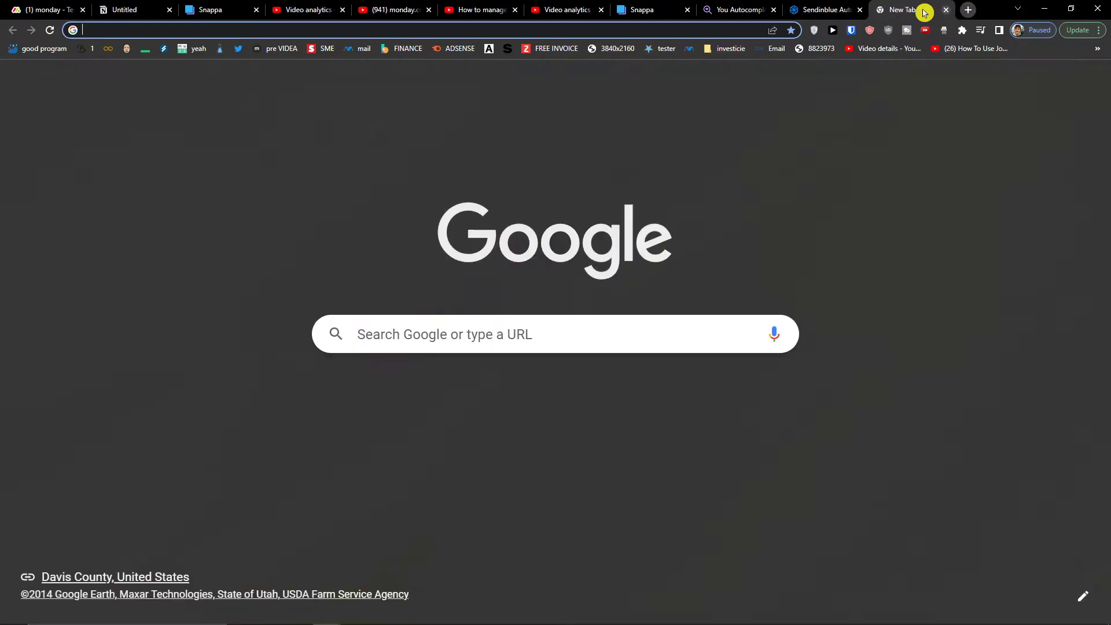
left_click_drag(68, 4, 121, 13)
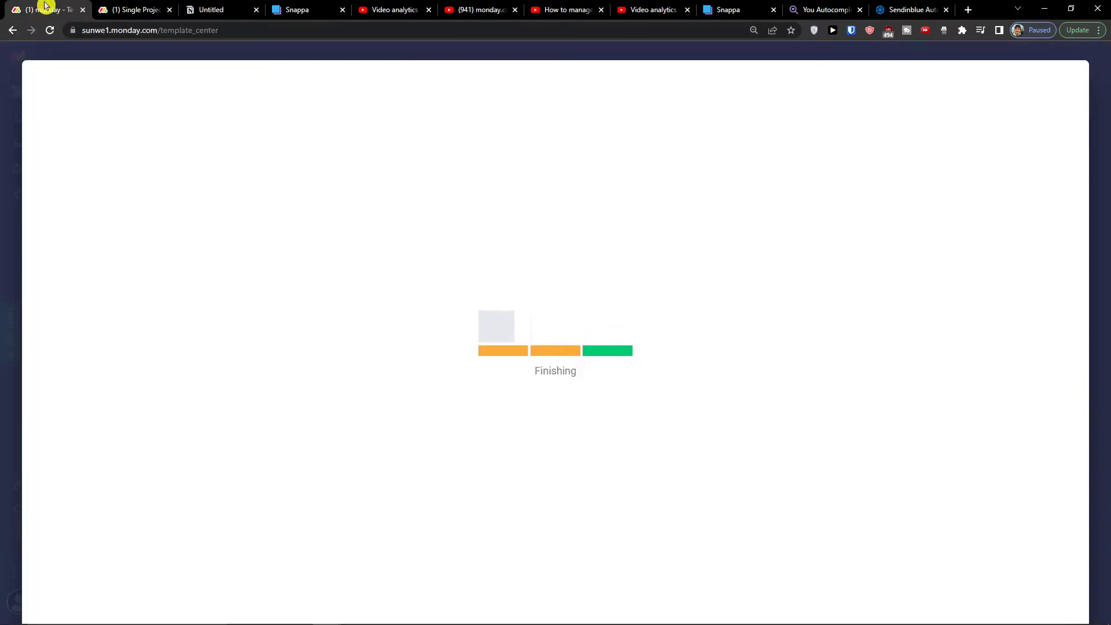
left_click(134, 9)
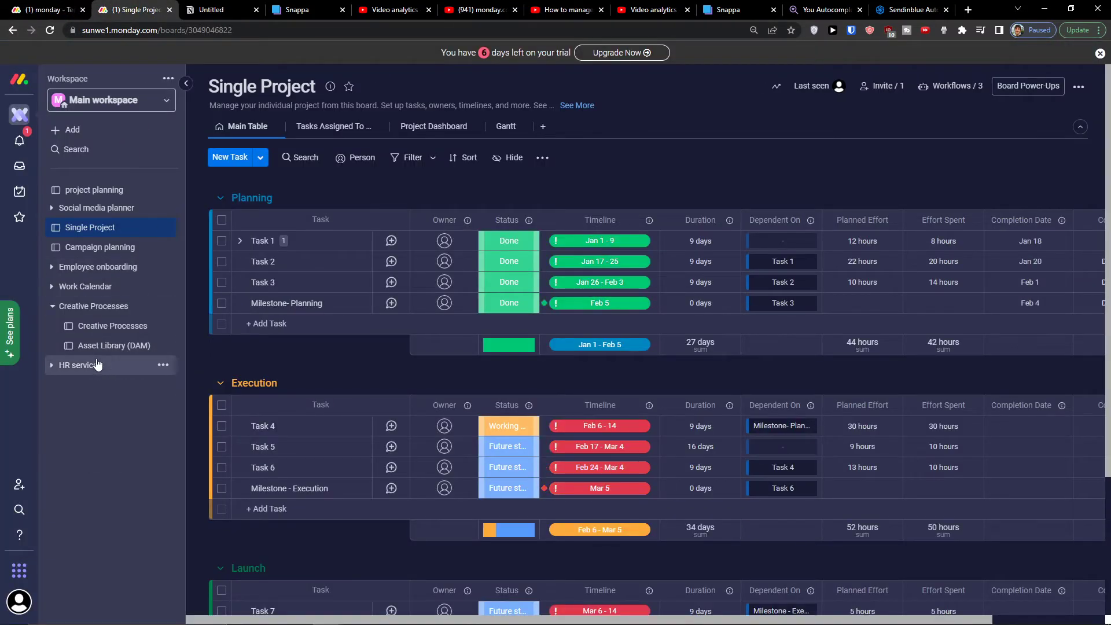
Expand the HR services folder and open the Employee onboarding board
left_click(98, 364)
left_click(103, 385)
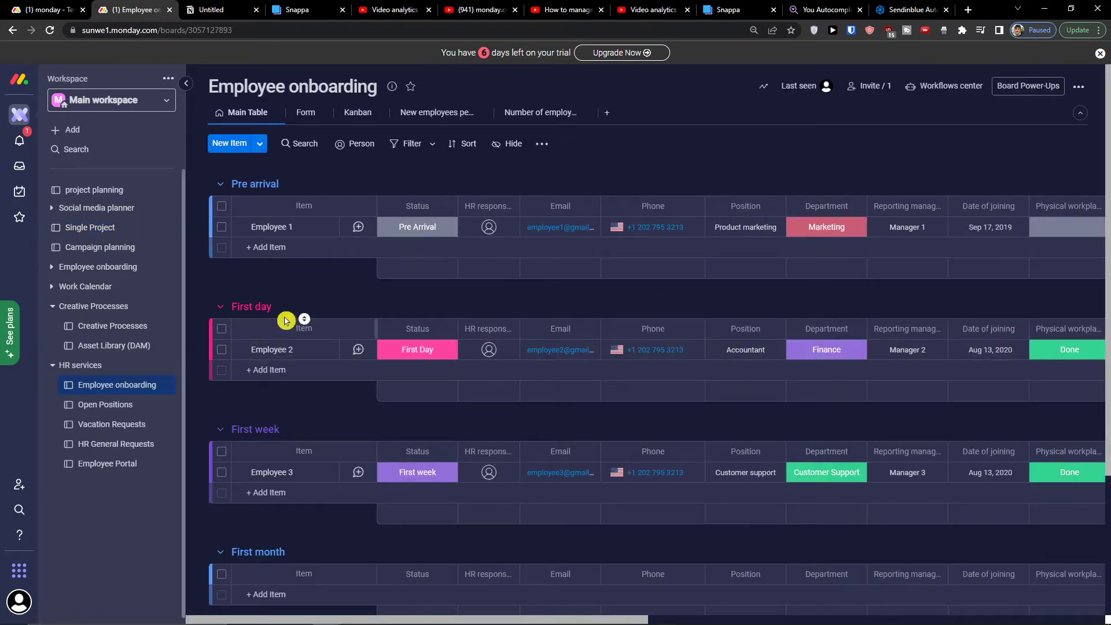
scroll(286, 379, "down", 3)
scroll(285, 384, "up", 3)
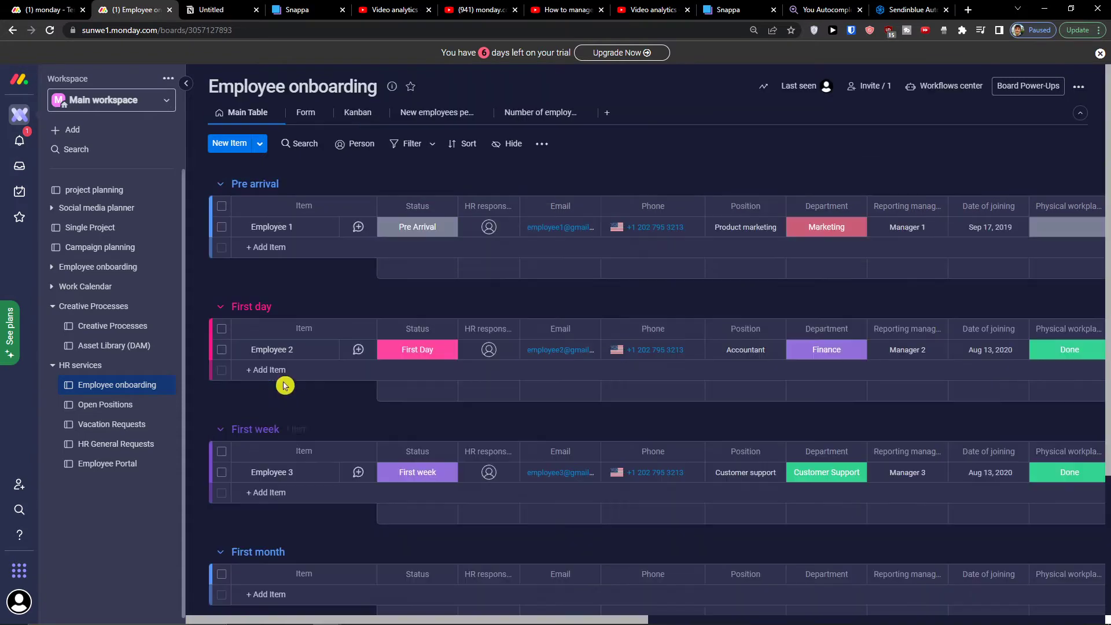
Preview Employee 1's status options without changing them
left_click(411, 230)
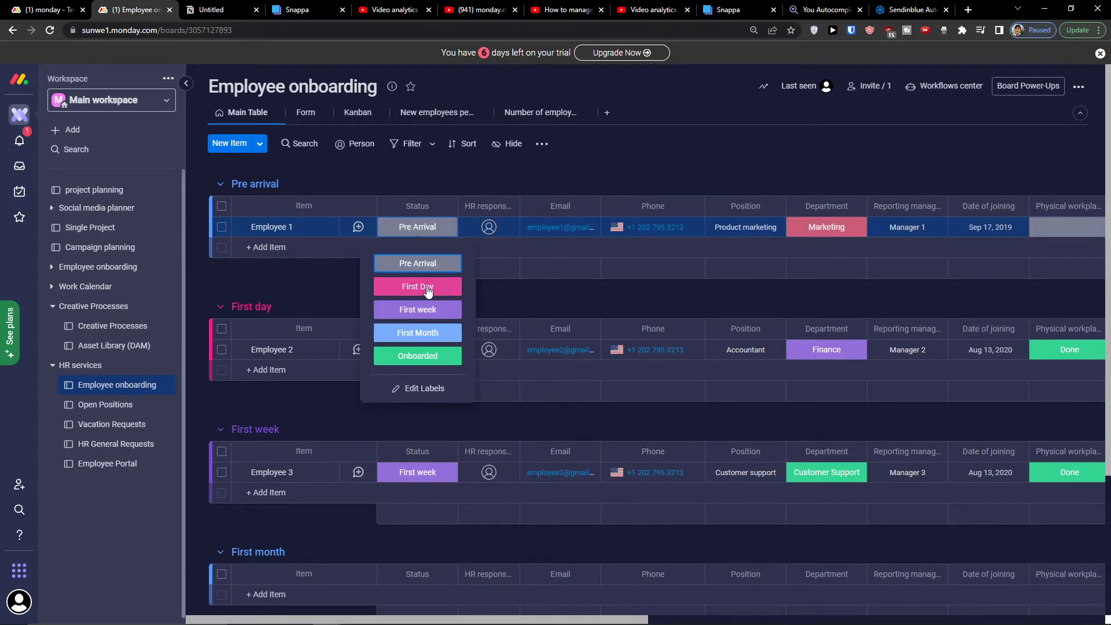
left_click(320, 417)
scroll(323, 429, "down", 3)
scroll(323, 425, "up", 3)
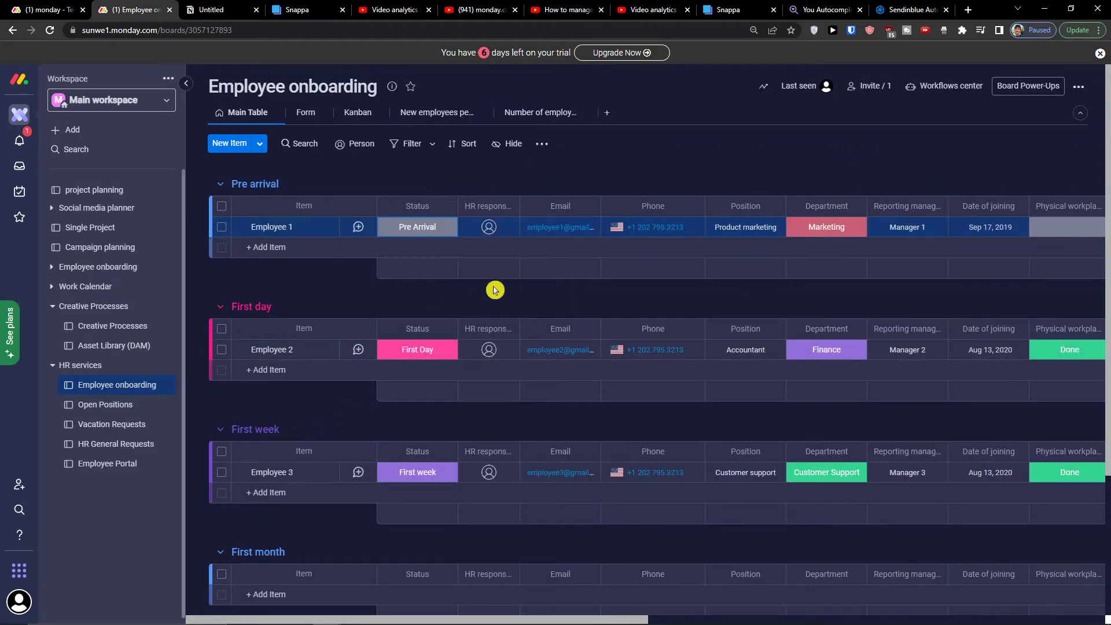
Preview Employee 1's HR responsible people list and Department labels, leaving both unchanged
left_click(488, 228)
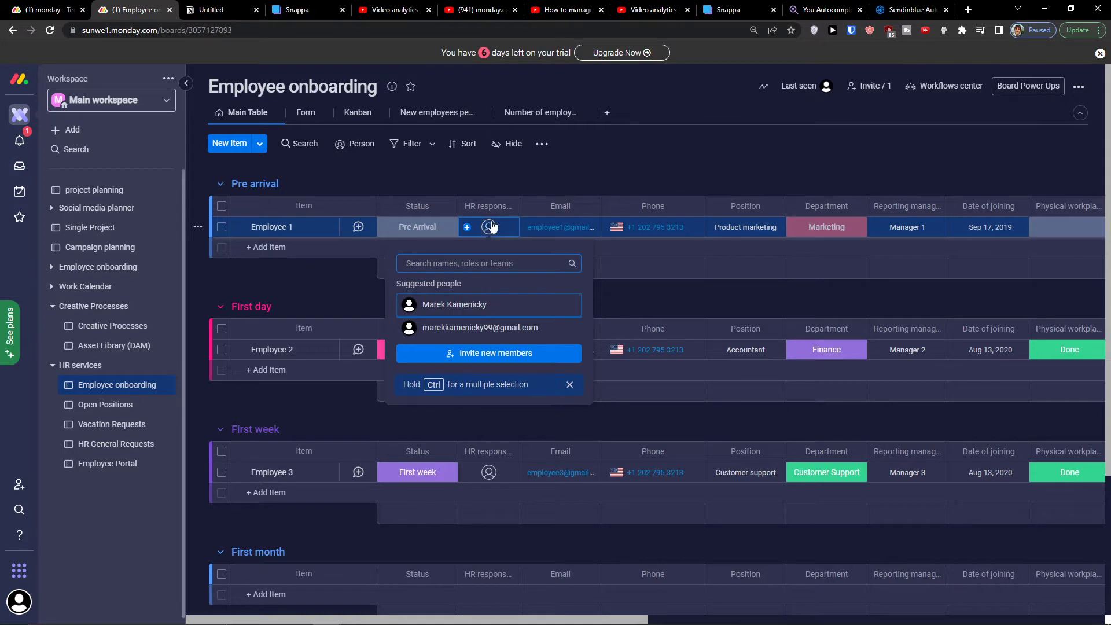
left_click(489, 206)
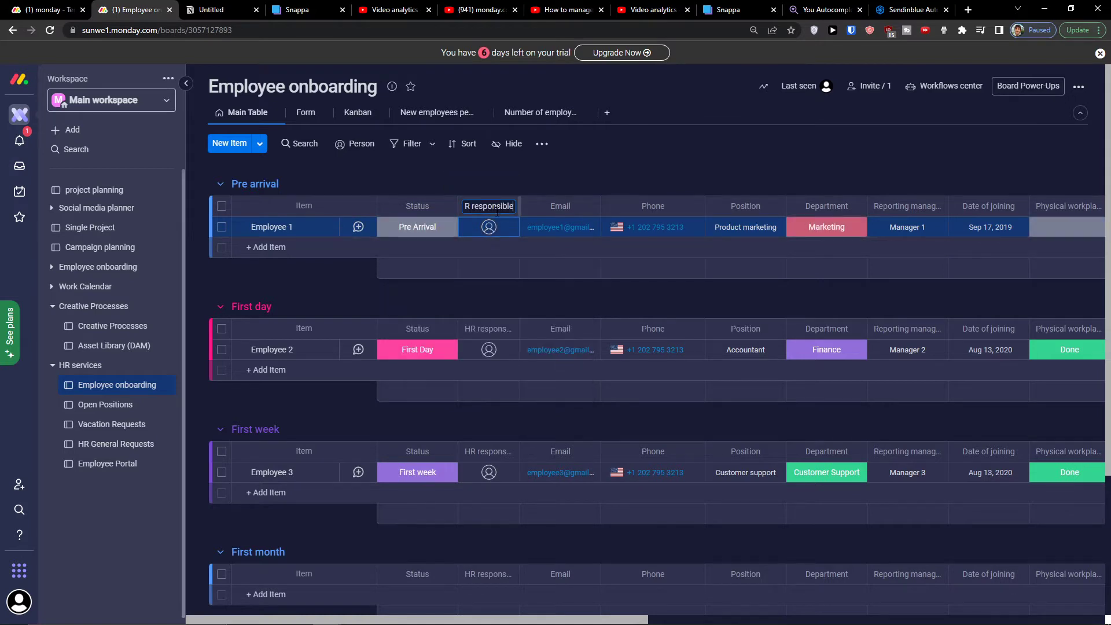
left_click(629, 279)
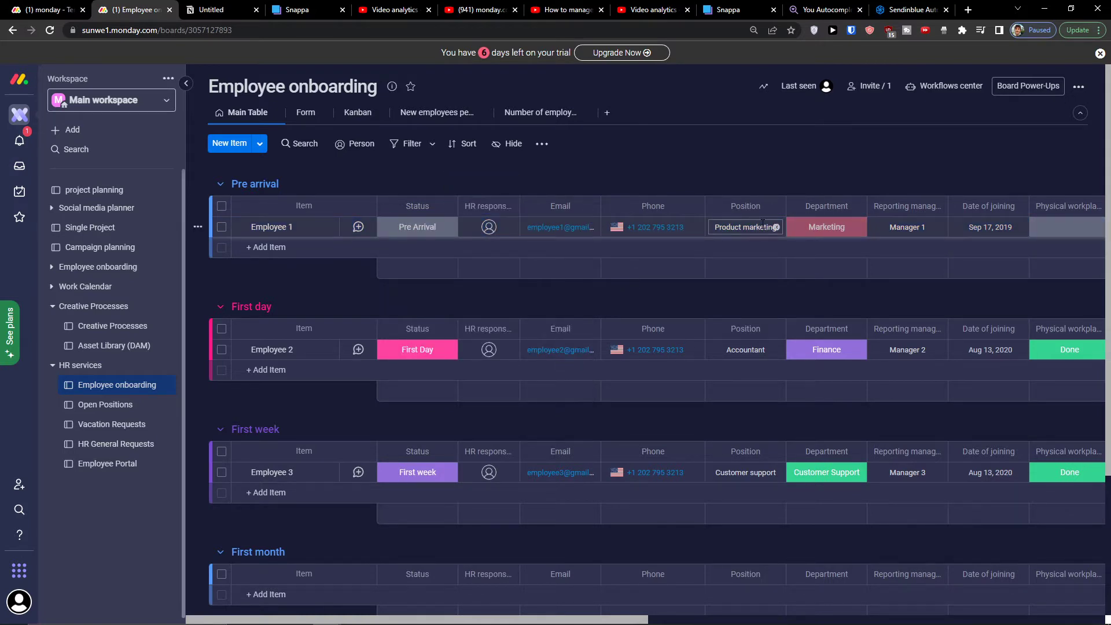
left_click(822, 227)
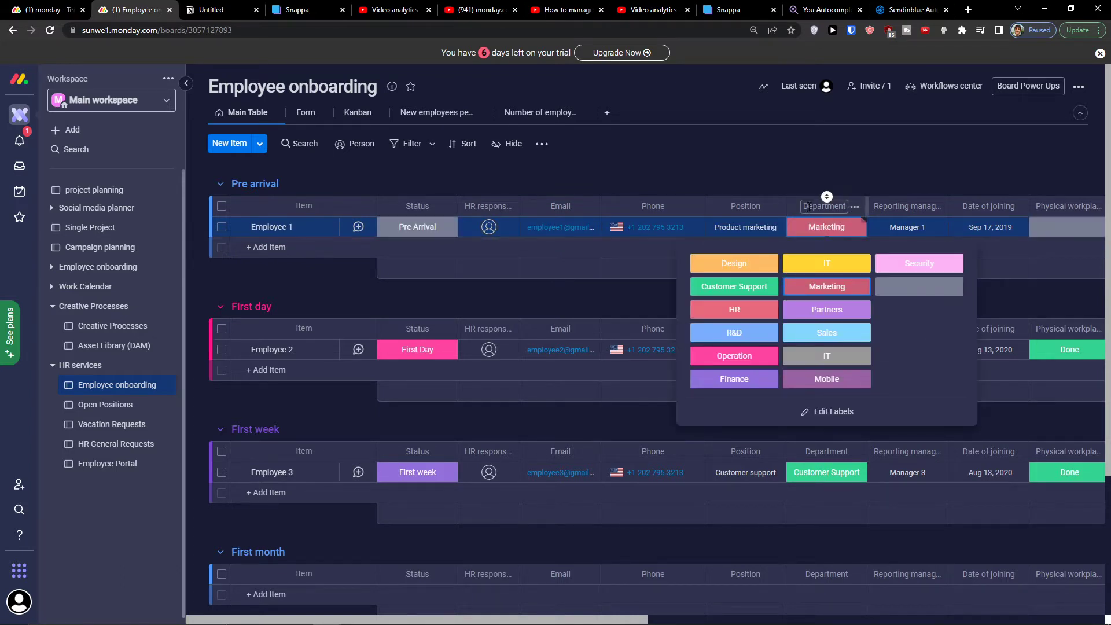
left_click(819, 206)
left_click(792, 391)
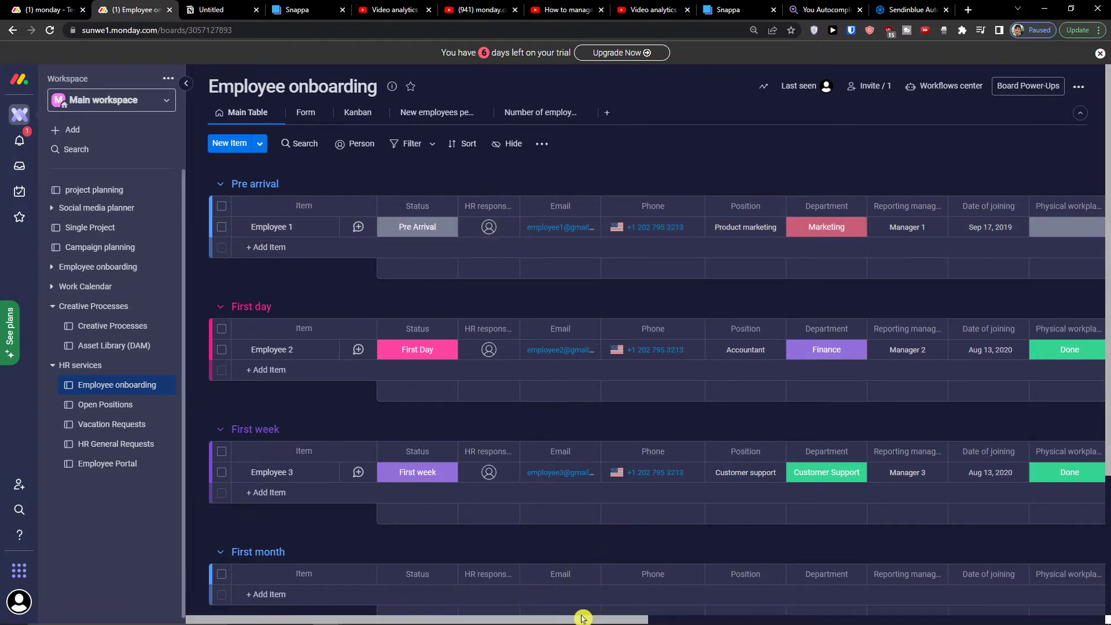
left_click_drag(583, 617, 845, 617)
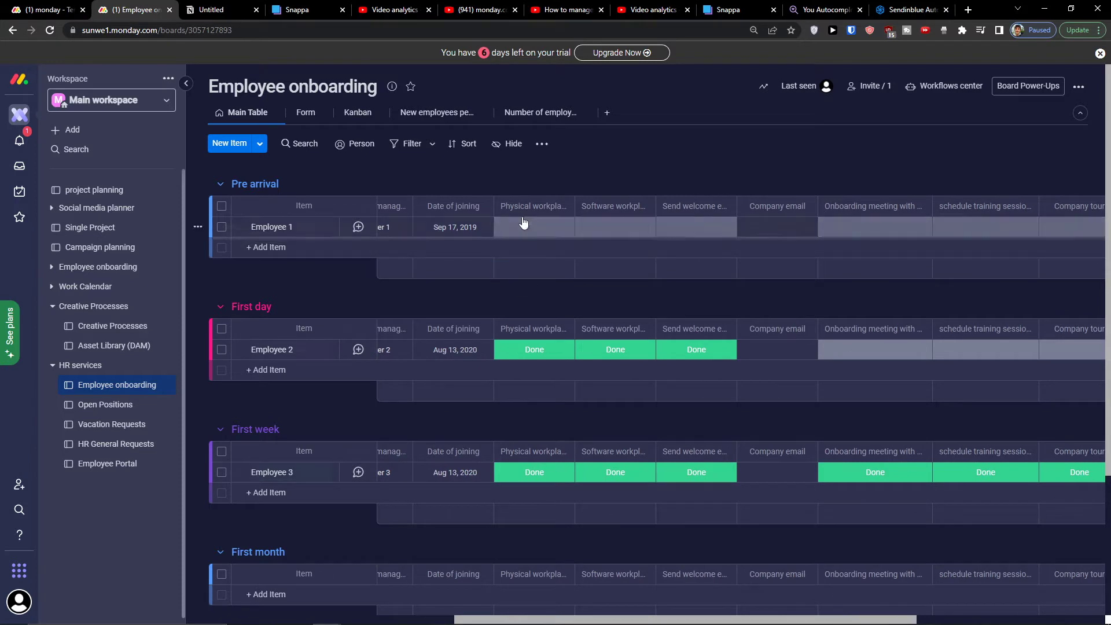
left_click(544, 234)
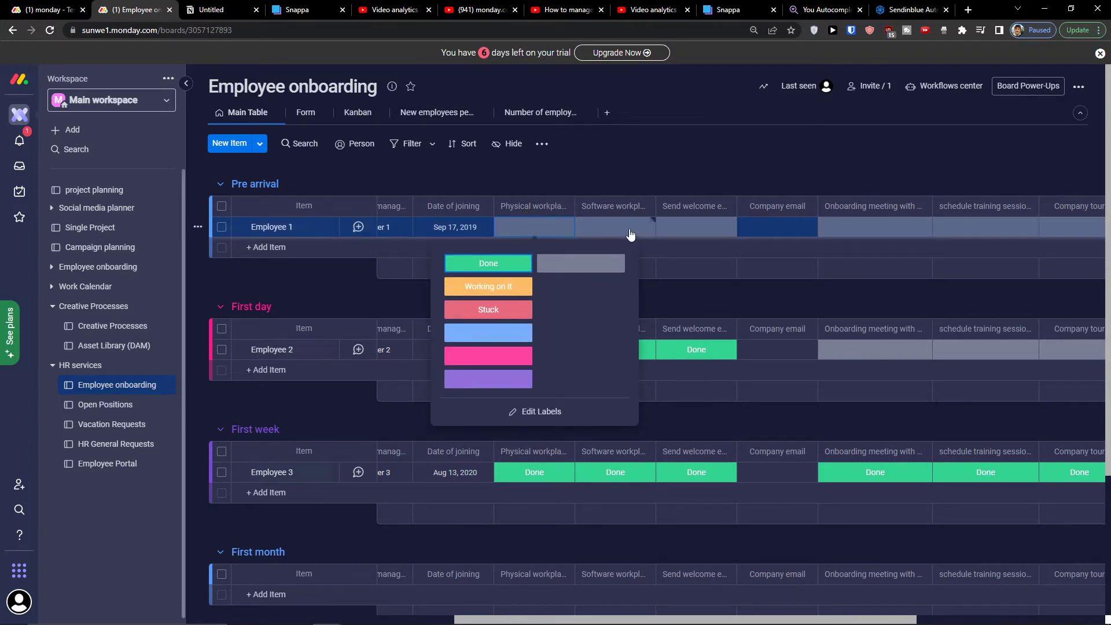
left_click(631, 235)
left_click(699, 231)
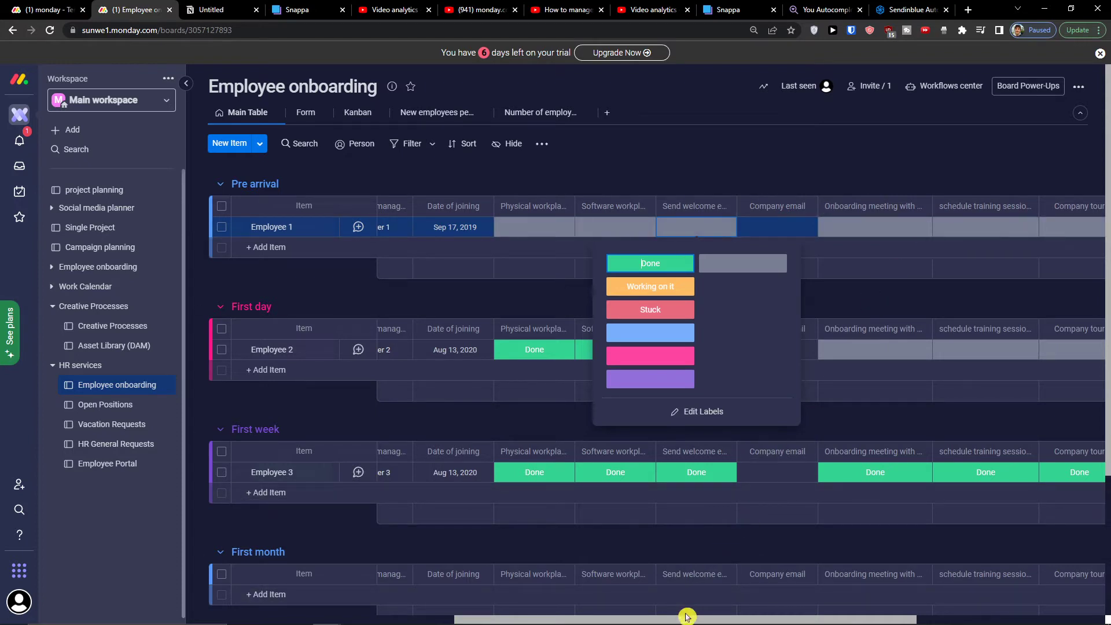
left_click_drag(682, 619, 809, 621)
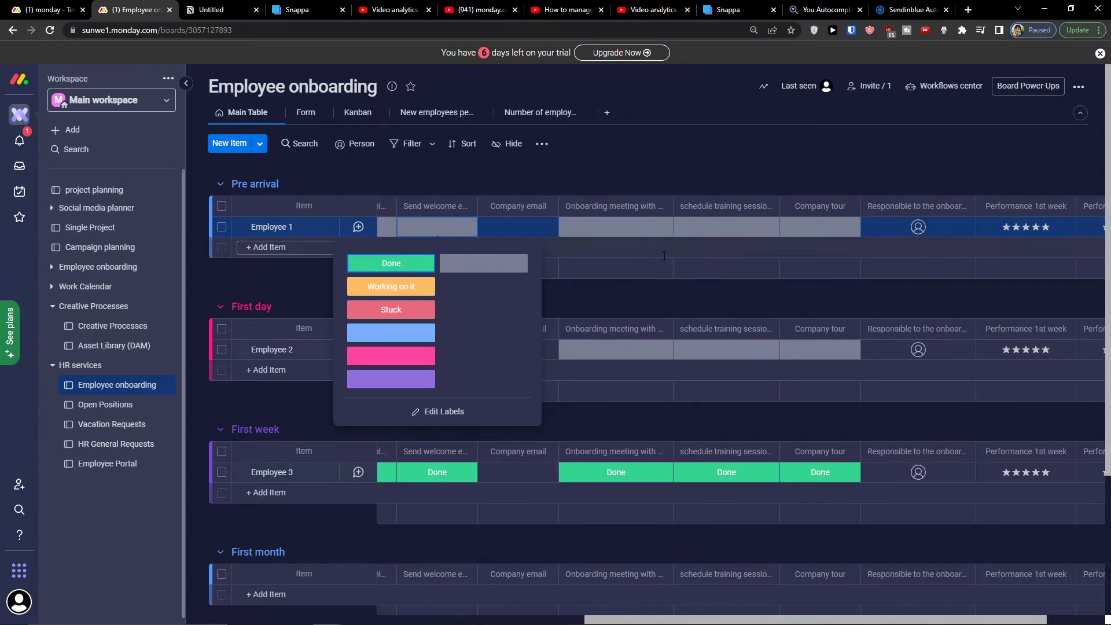
left_click(640, 234)
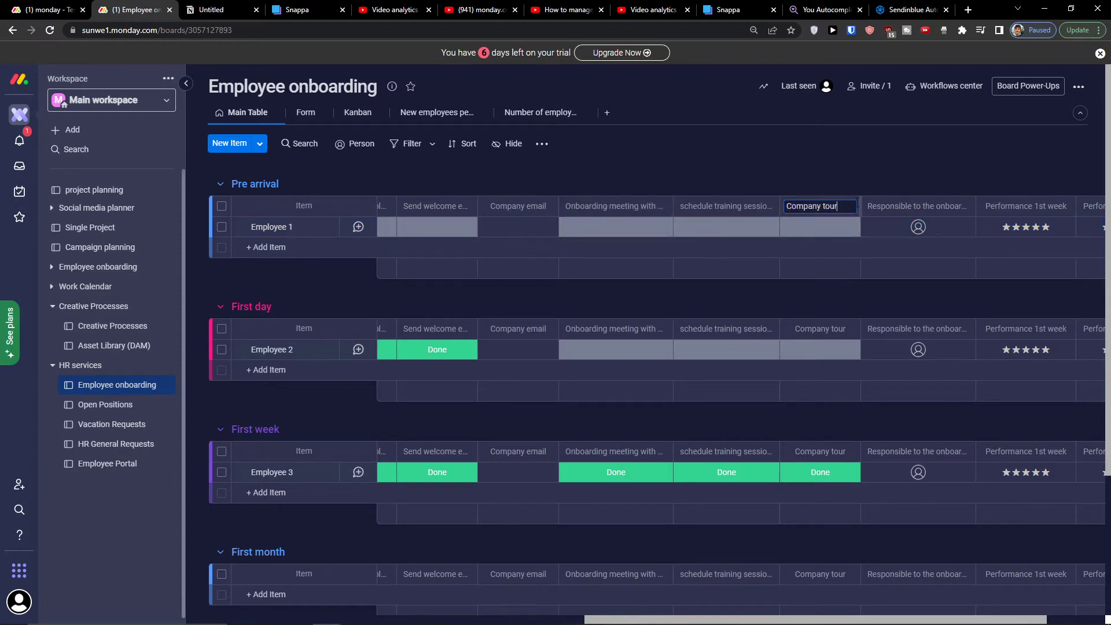
left_click(906, 208)
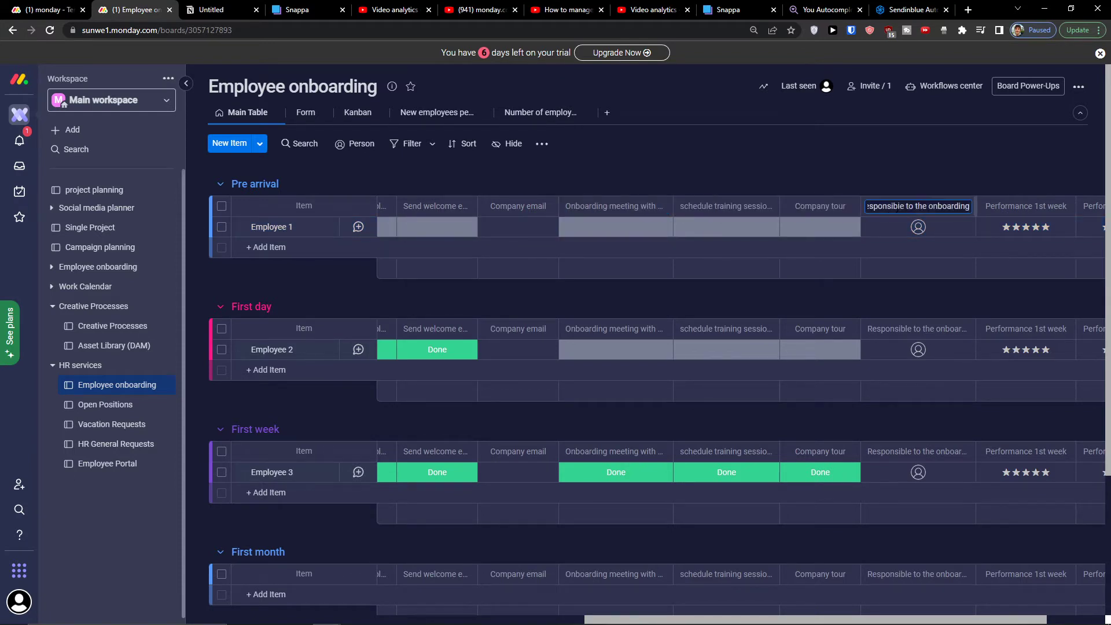
left_click(1000, 206)
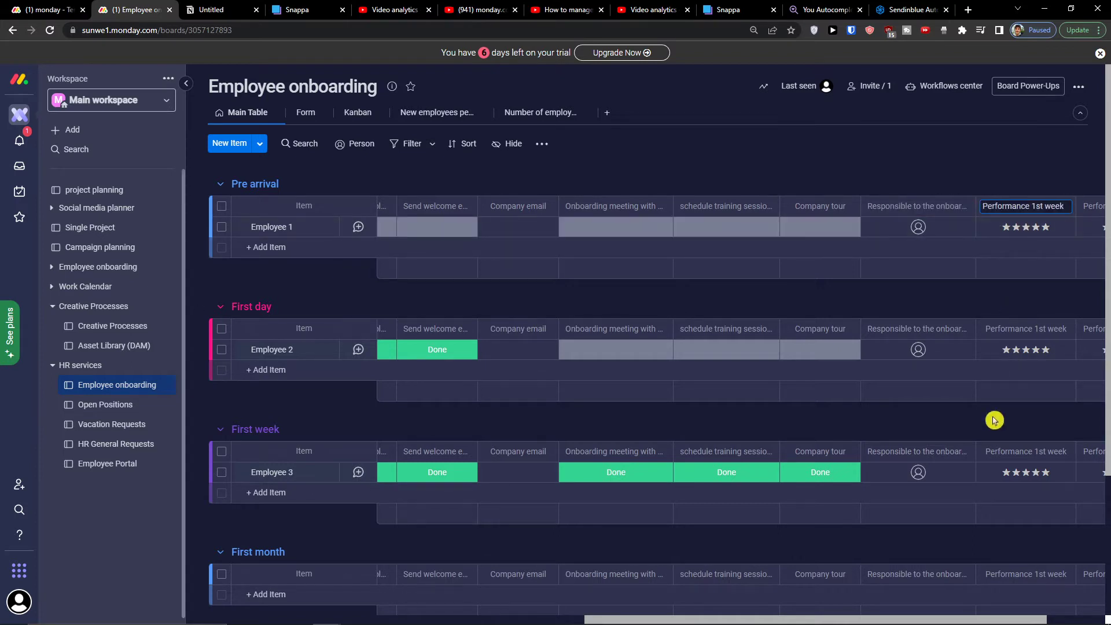
left_click_drag(872, 618, 960, 617)
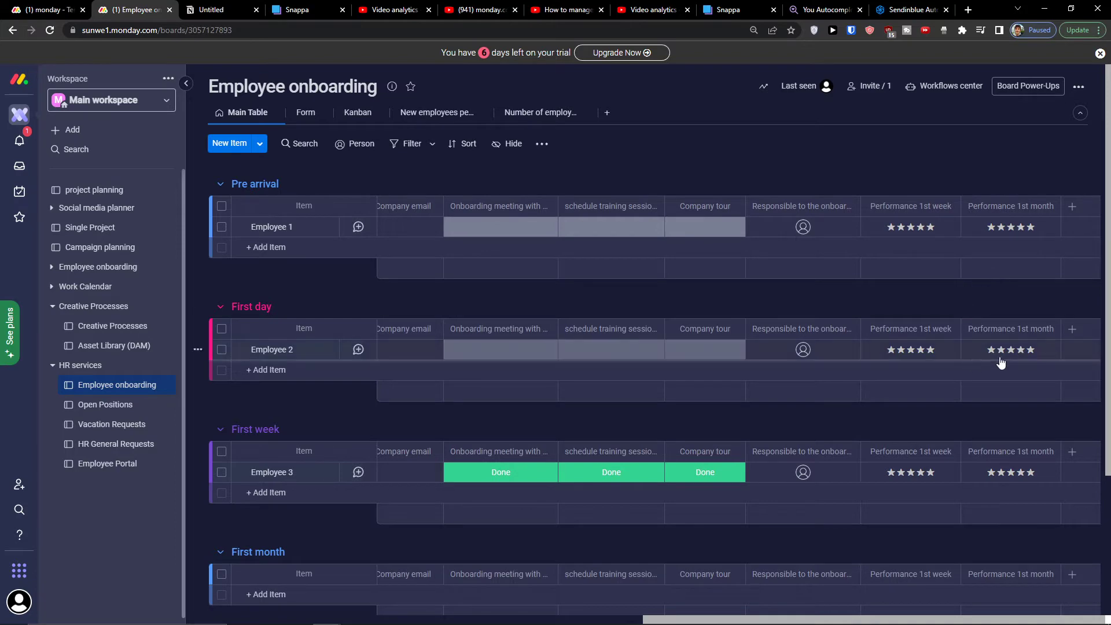
scroll(958, 458, "down", 3)
scroll(955, 464, "up", 3)
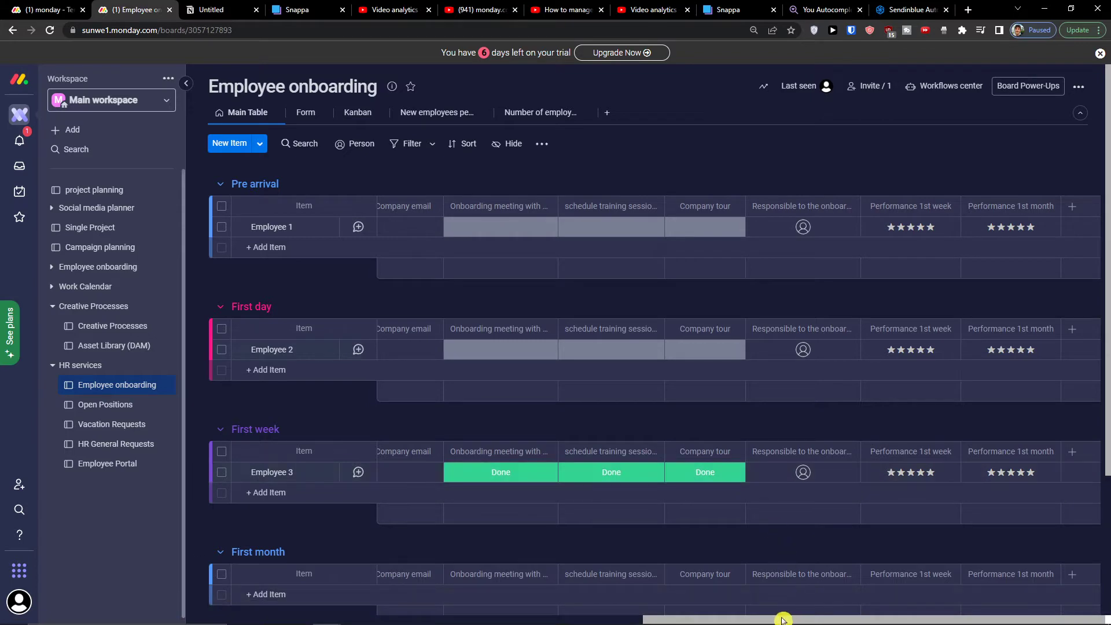
left_click_drag(783, 617, 338, 621)
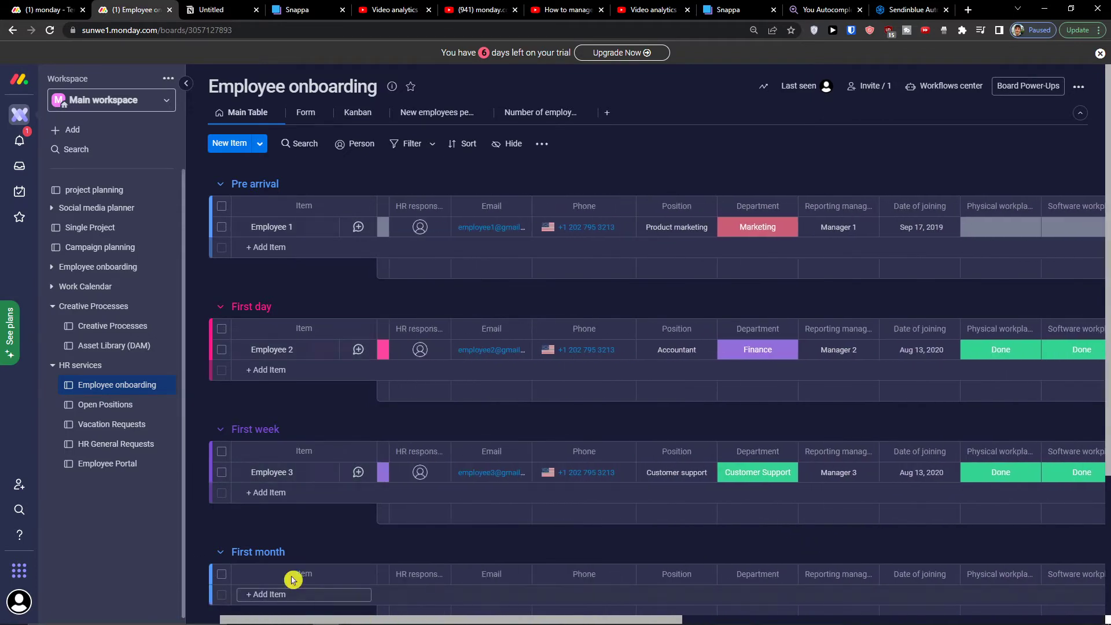
left_click(304, 118)
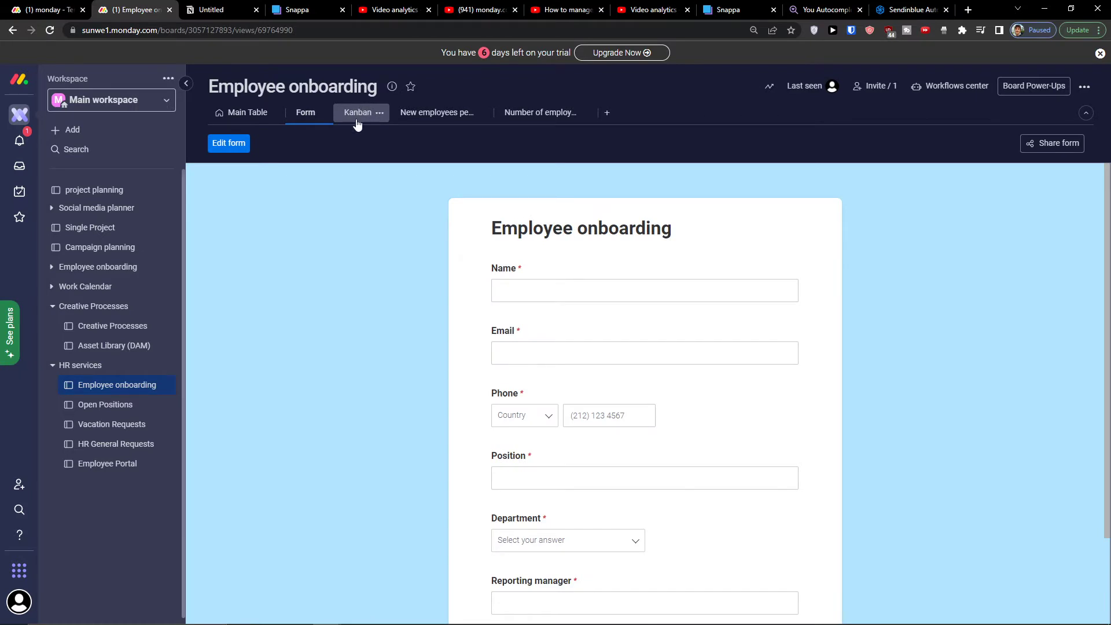
Scroll through the new-hire form to its Date of joining field, then return to the Main Table
scroll(459, 397, "down", 2)
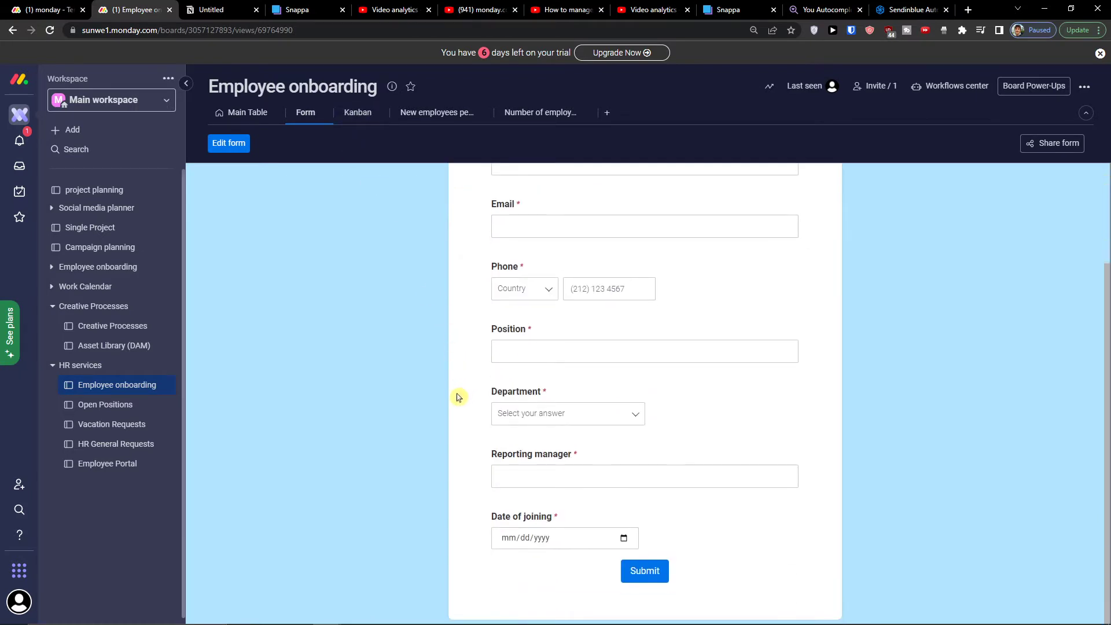
scroll(454, 397, "up", 2)
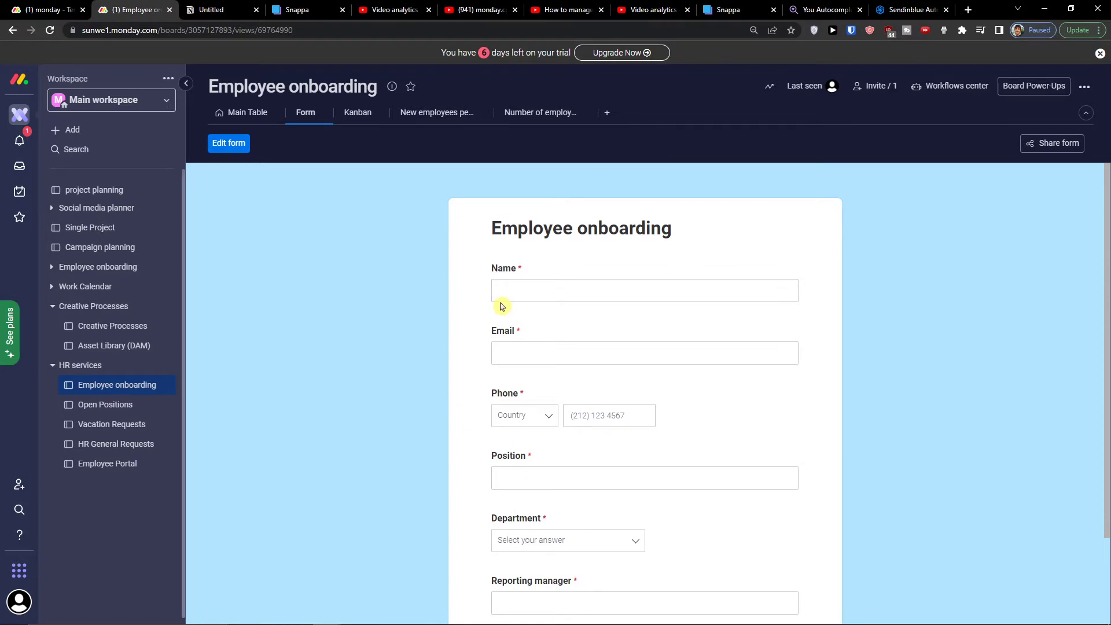
left_click(242, 113)
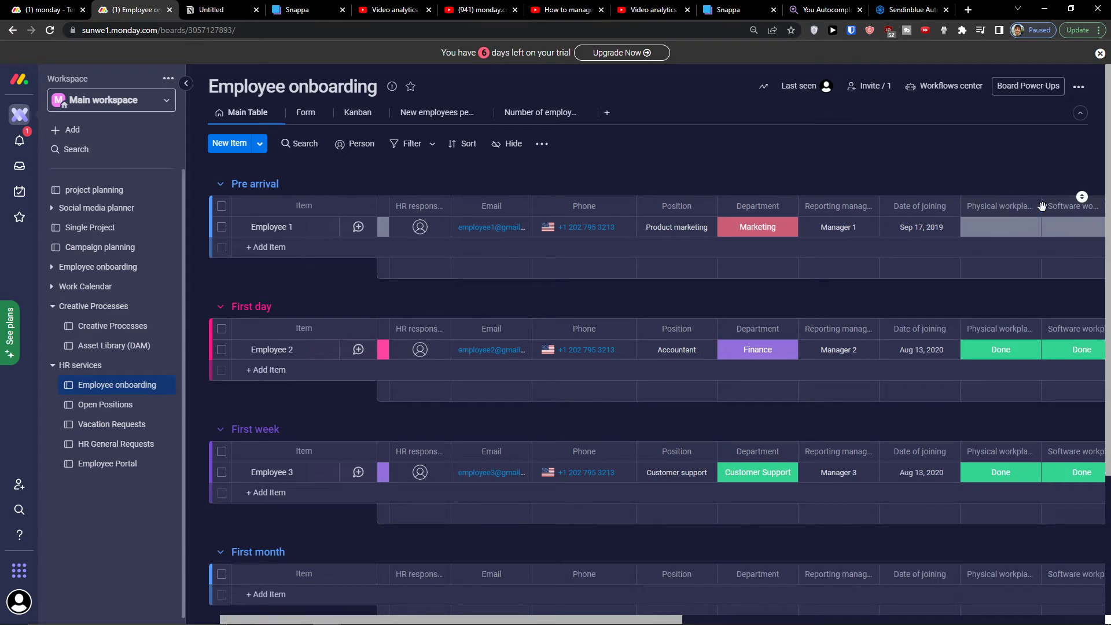
Scroll to the last column and browse the full catalogue of addable column types
left_click_drag(509, 619, 967, 621)
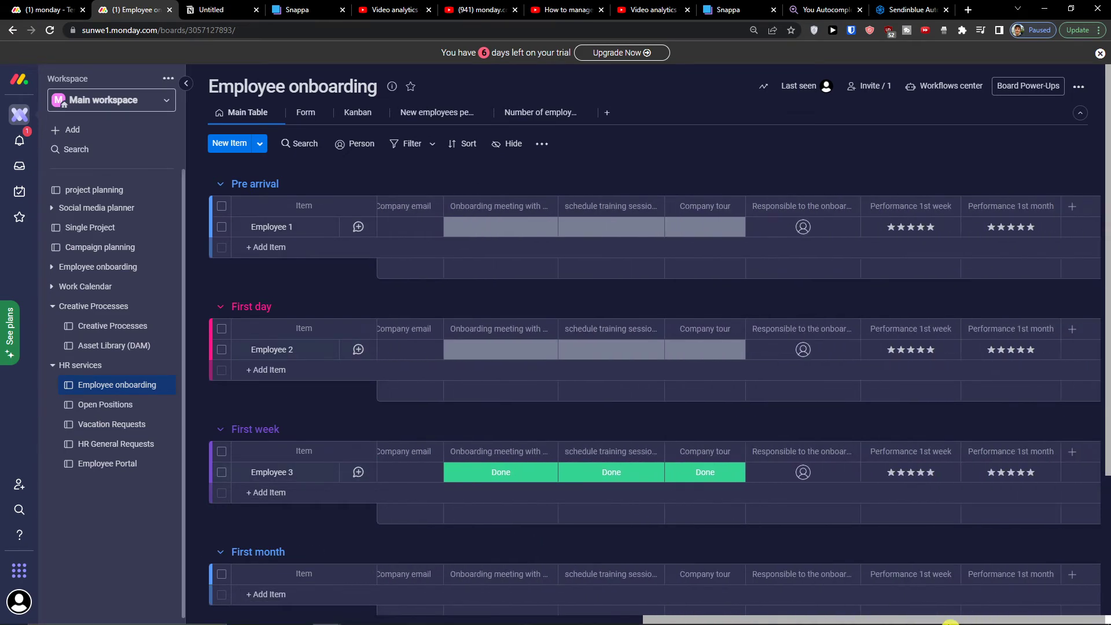
left_click(1073, 207)
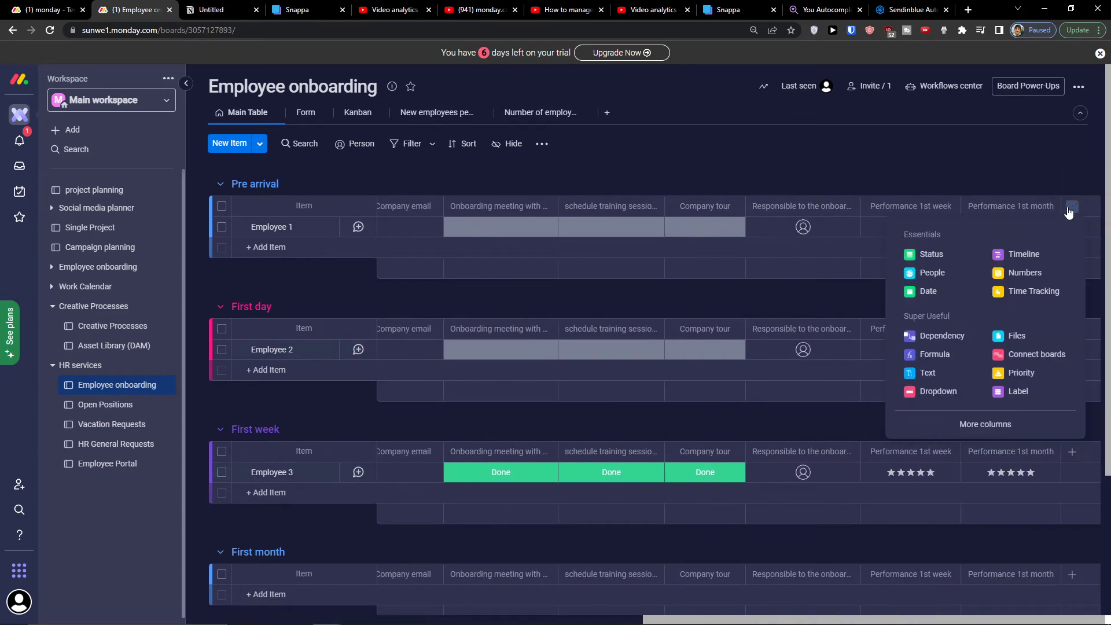
left_click(976, 418)
left_click(359, 113)
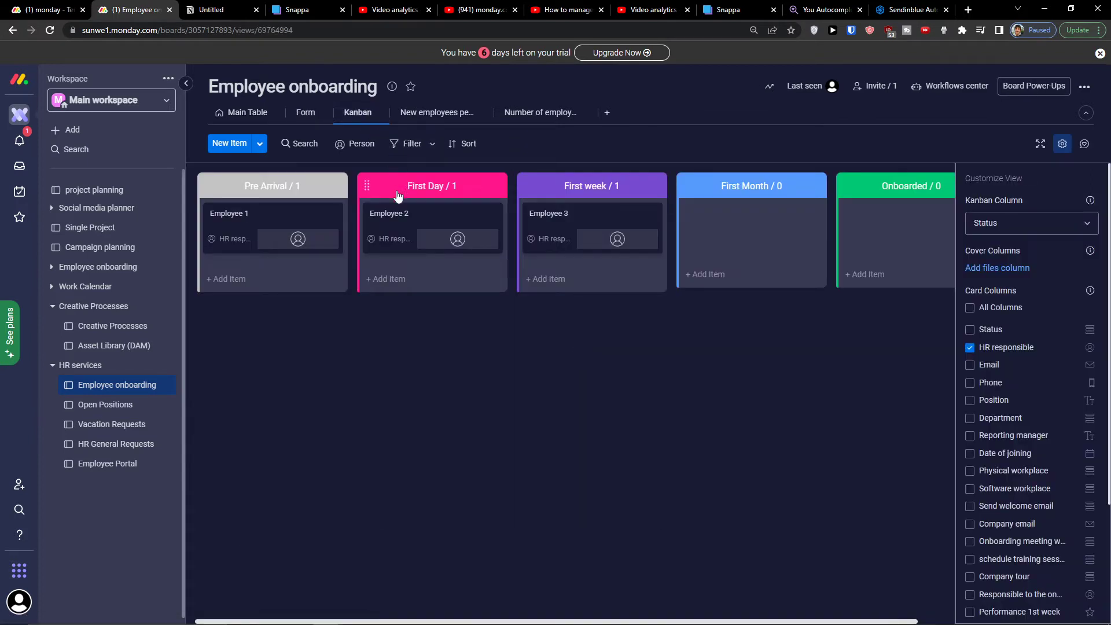
On the Kanban view, move Employee 3 from First week into First Month, then return to the Main Table
scroll(984, 371, "down", 3)
scroll(996, 405, "up", 3)
left_click_drag(374, 223, 483, 220)
mouse_move(555, 616)
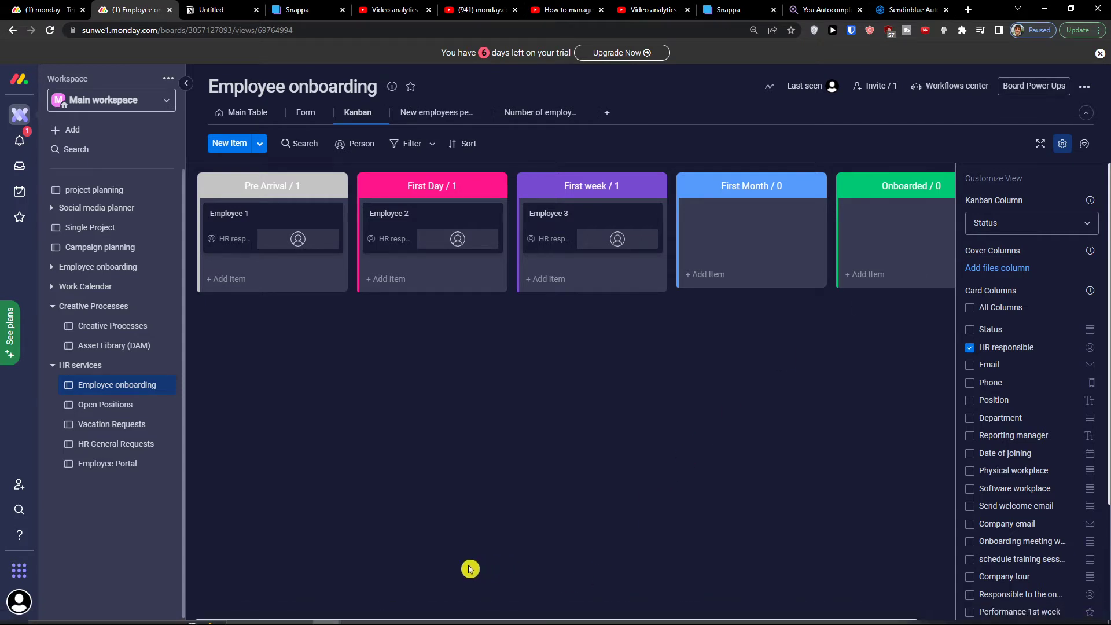
mouse_move(340, 622)
left_mouse_down()
mouse_move(446, 620)
mouse_move(323, 619)
left_mouse_up()
left_click_drag(570, 210, 724, 219)
left_click_drag(414, 219, 446, 191)
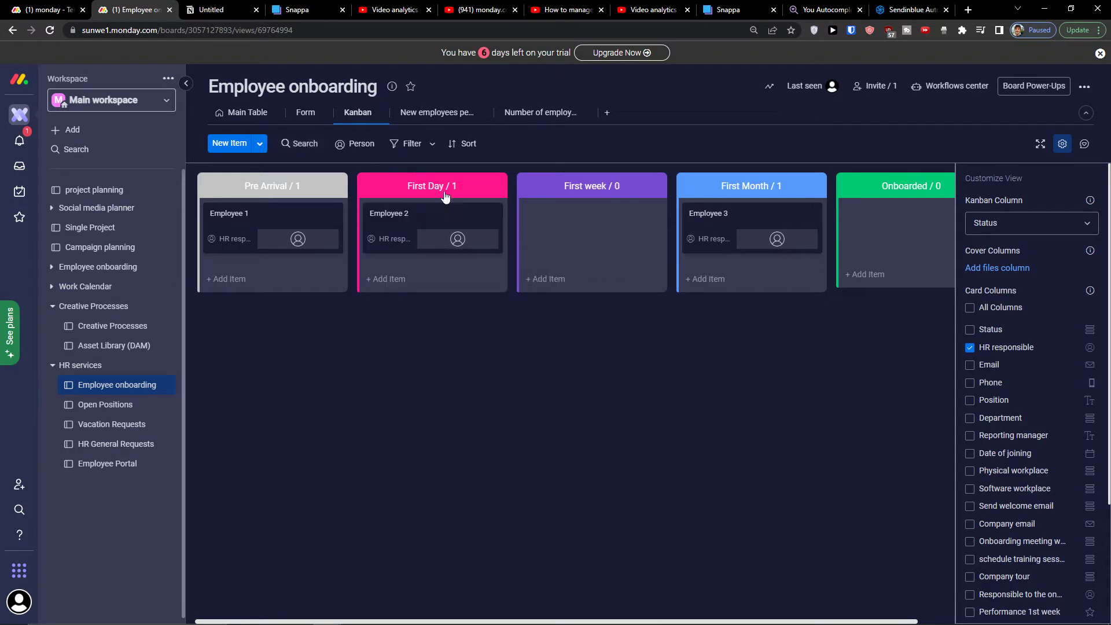
left_click(250, 114)
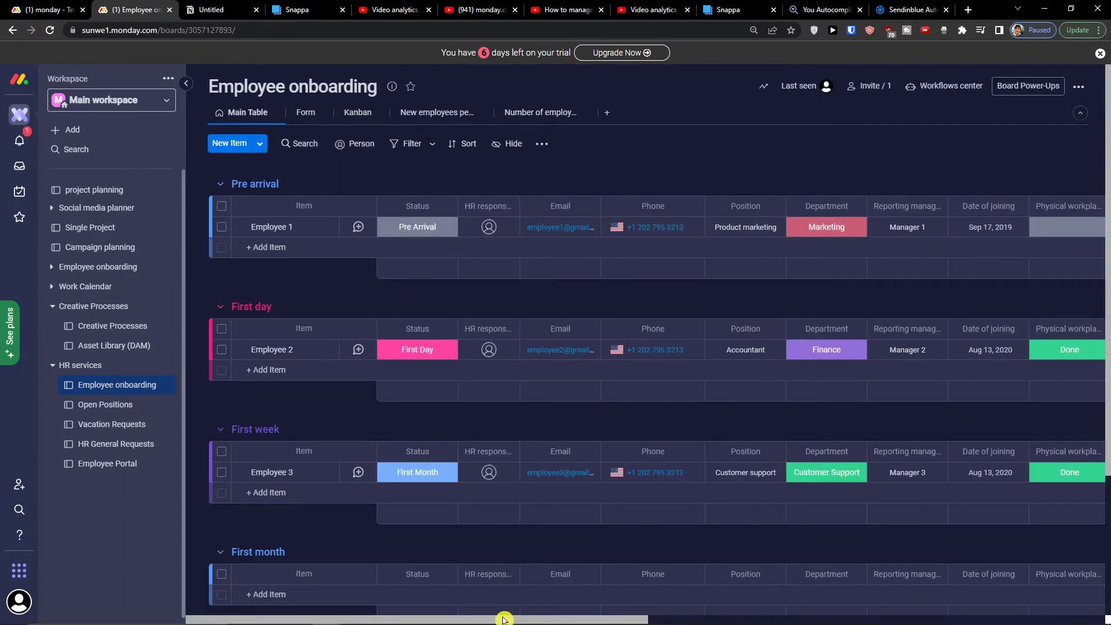
Check Employee 1's Date of joining, keeping it at Sep 17, 2019
left_click_drag(499, 620, 677, 617)
left_click(616, 229)
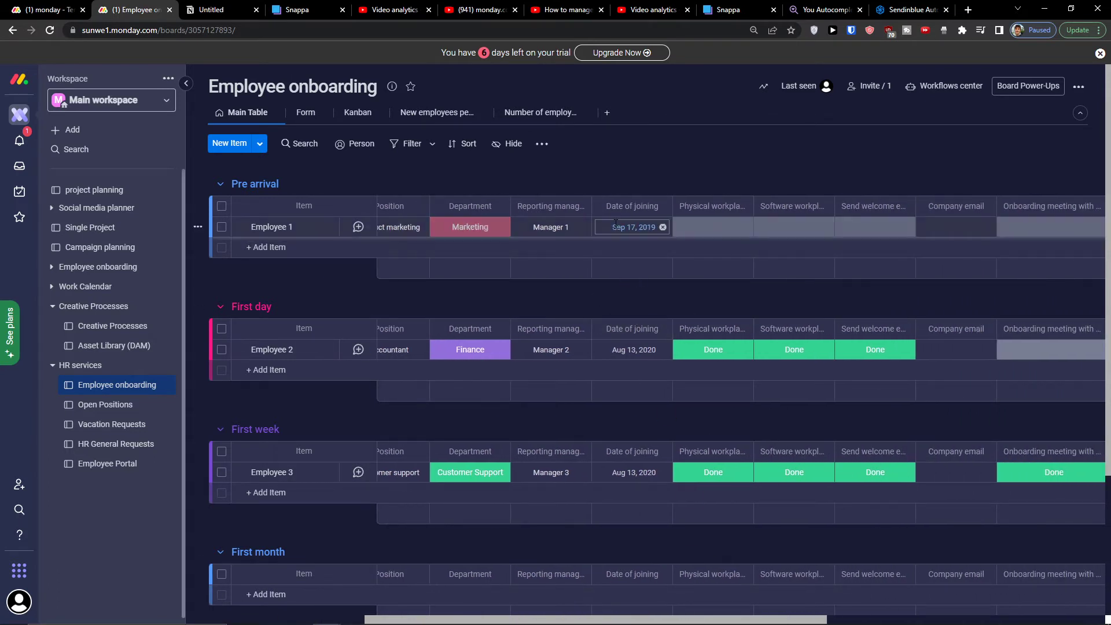
left_click(602, 192)
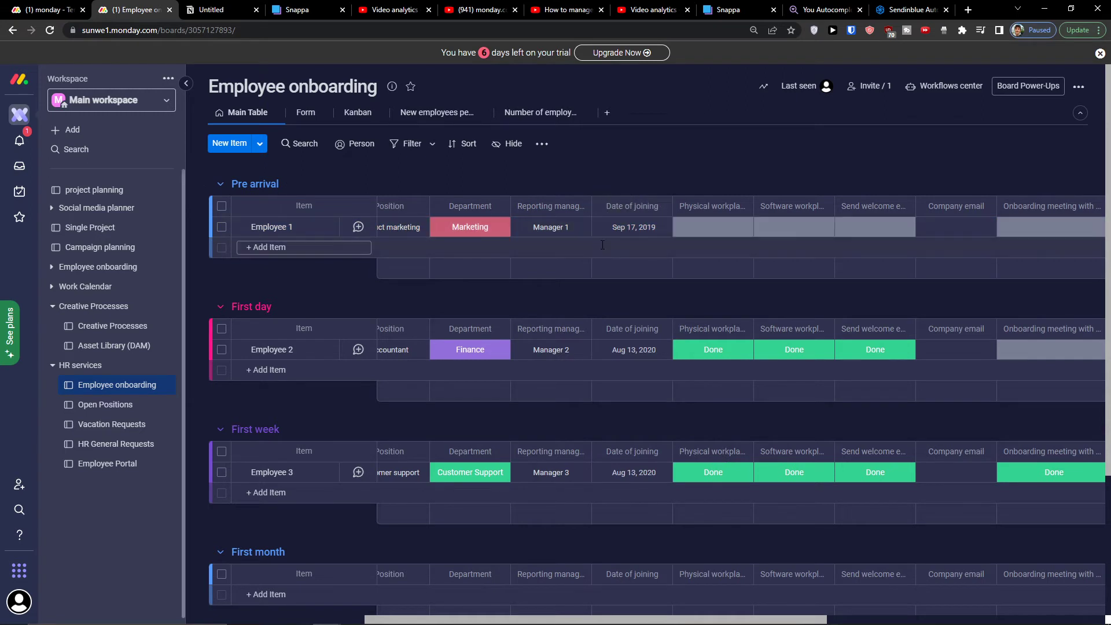
Open the onboarding form and dismiss the trial notice banner
left_click(306, 120)
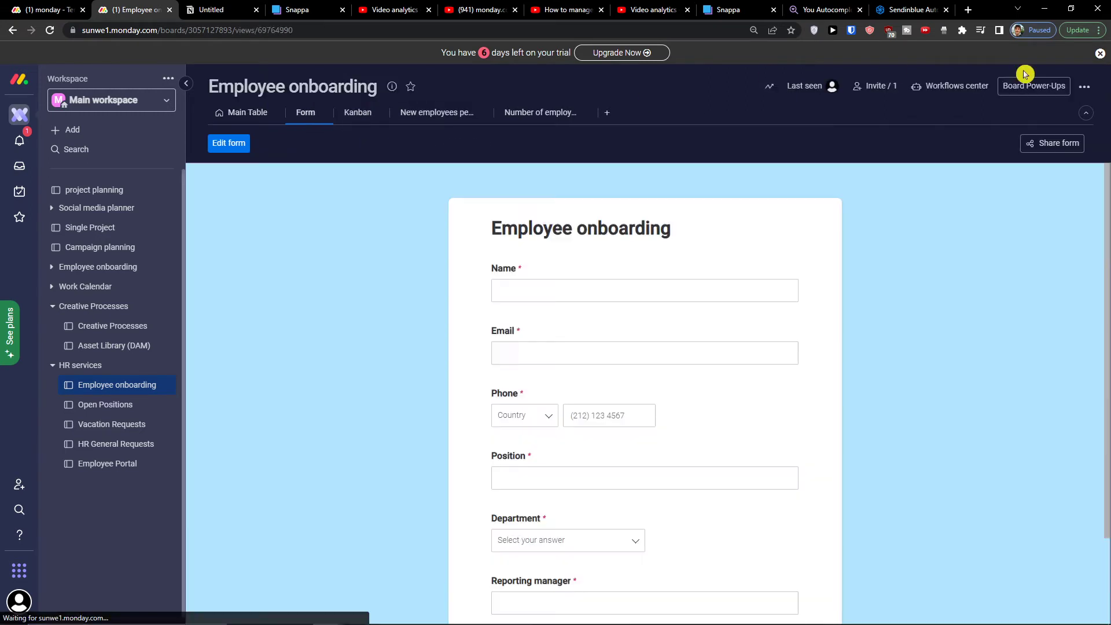
left_click(1100, 52)
scroll(486, 174, "down", 2)
scroll(474, 173, "up", 2)
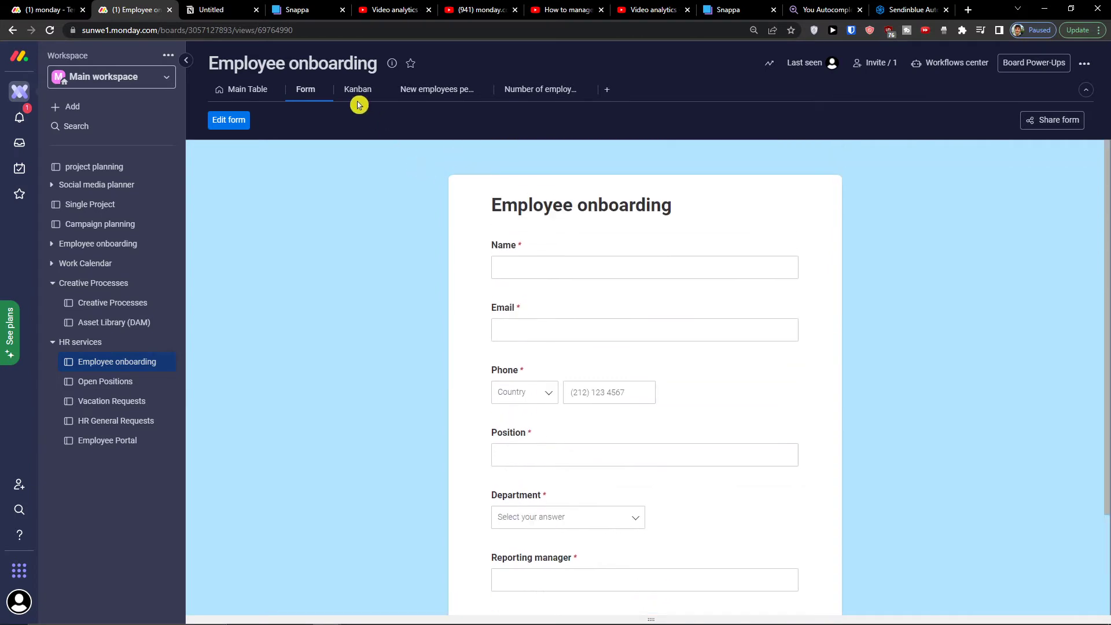
left_click(355, 97)
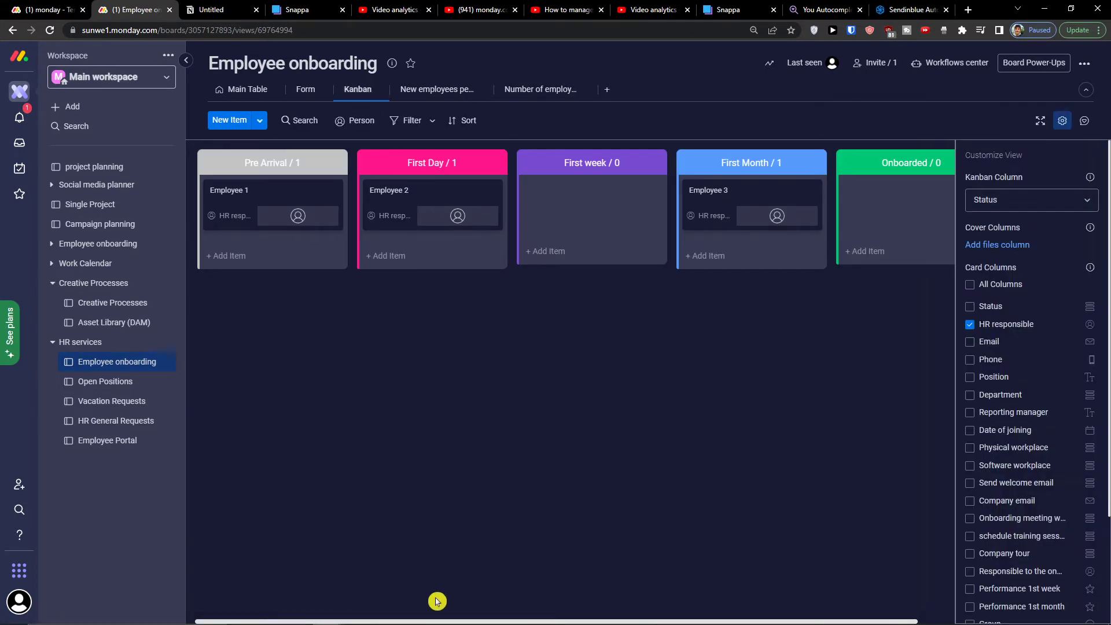
View the employees-by-department pie chart, hide HR responsible on Kanban cards, and show the employee-count chart
left_click_drag(405, 620, 475, 623)
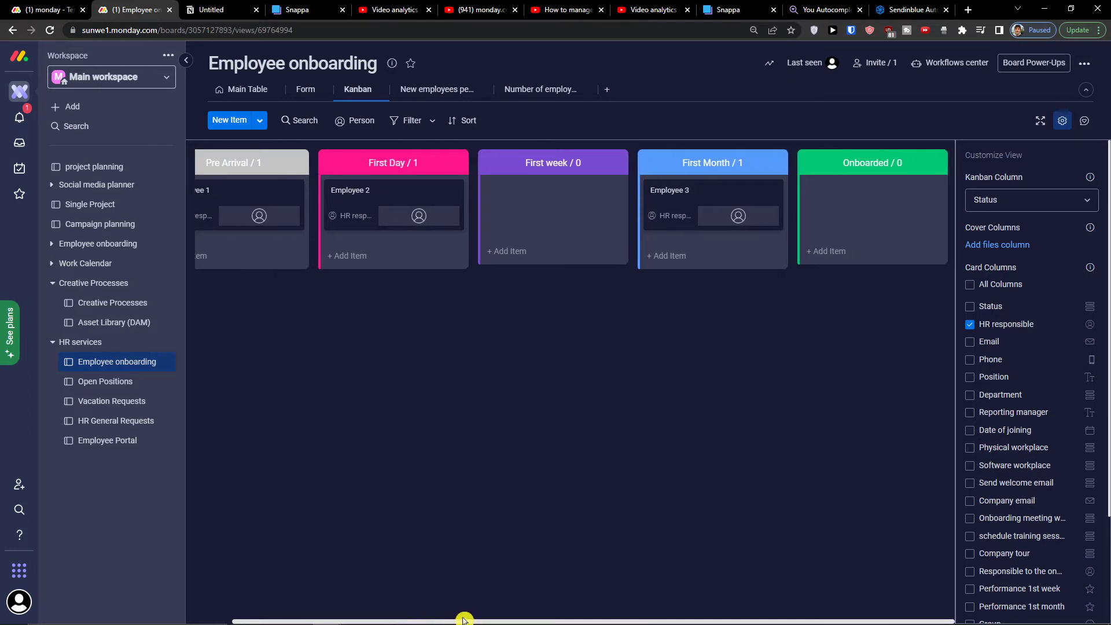
left_click(462, 89)
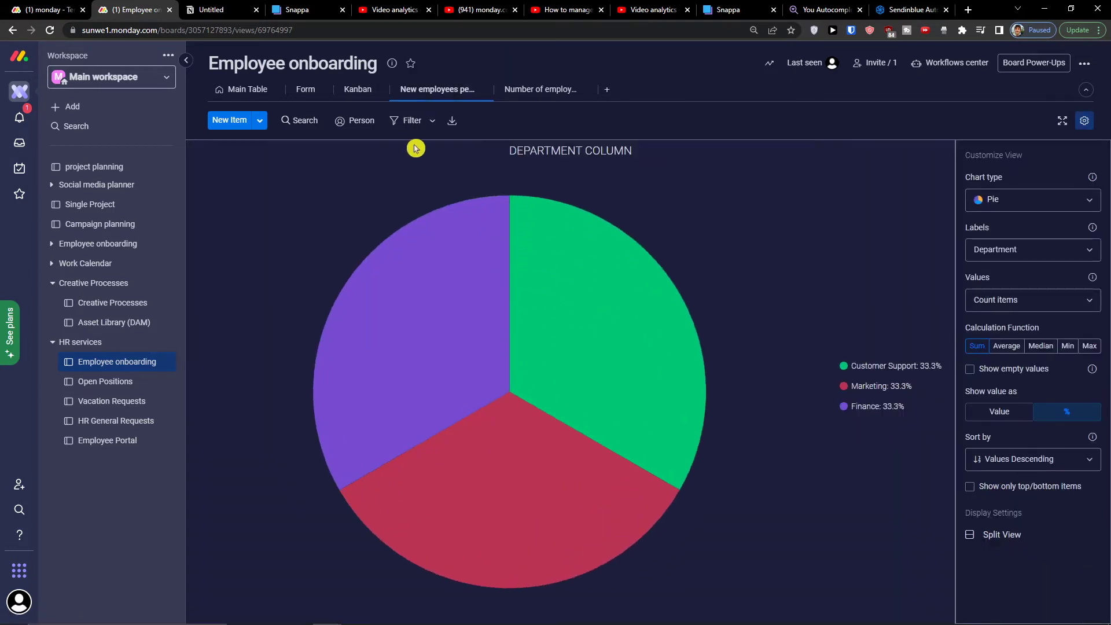
left_click(363, 91)
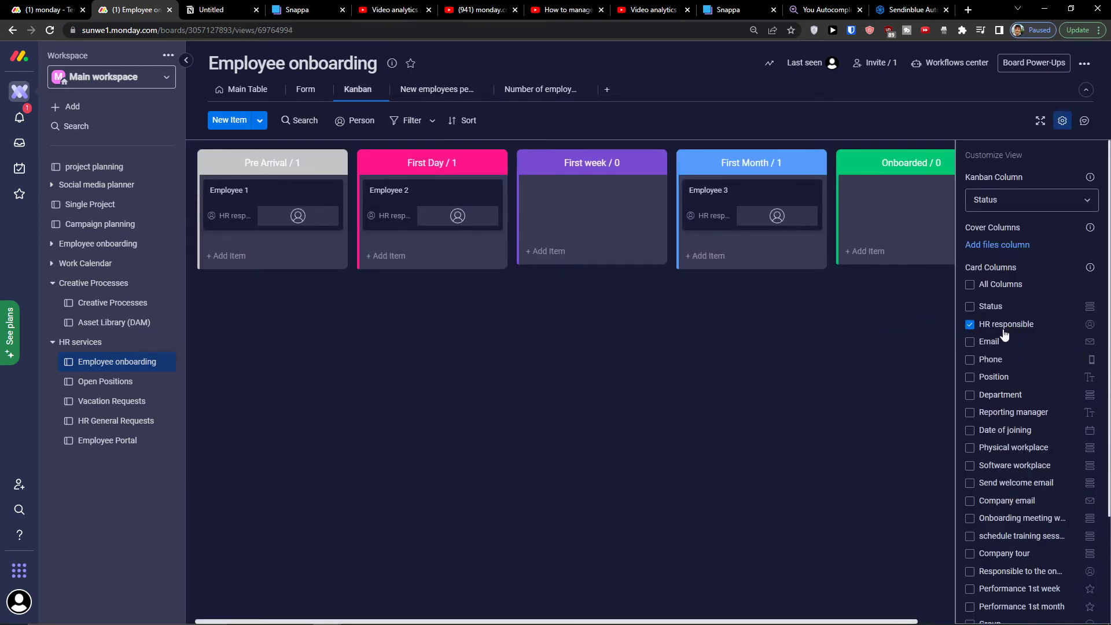
left_click(968, 325)
left_click(533, 87)
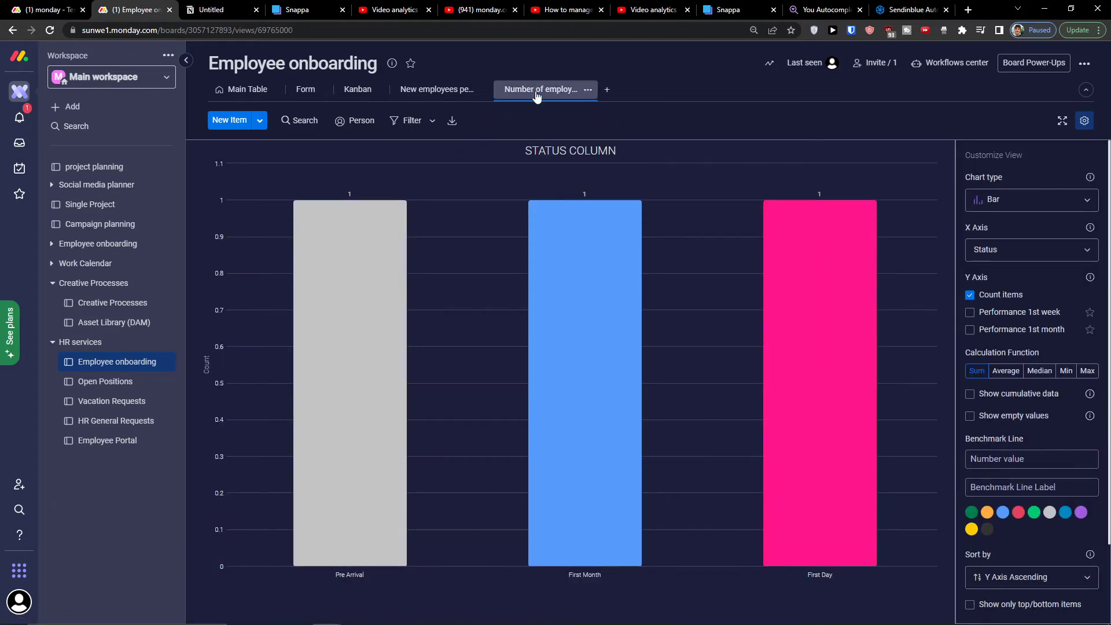
left_click(123, 386)
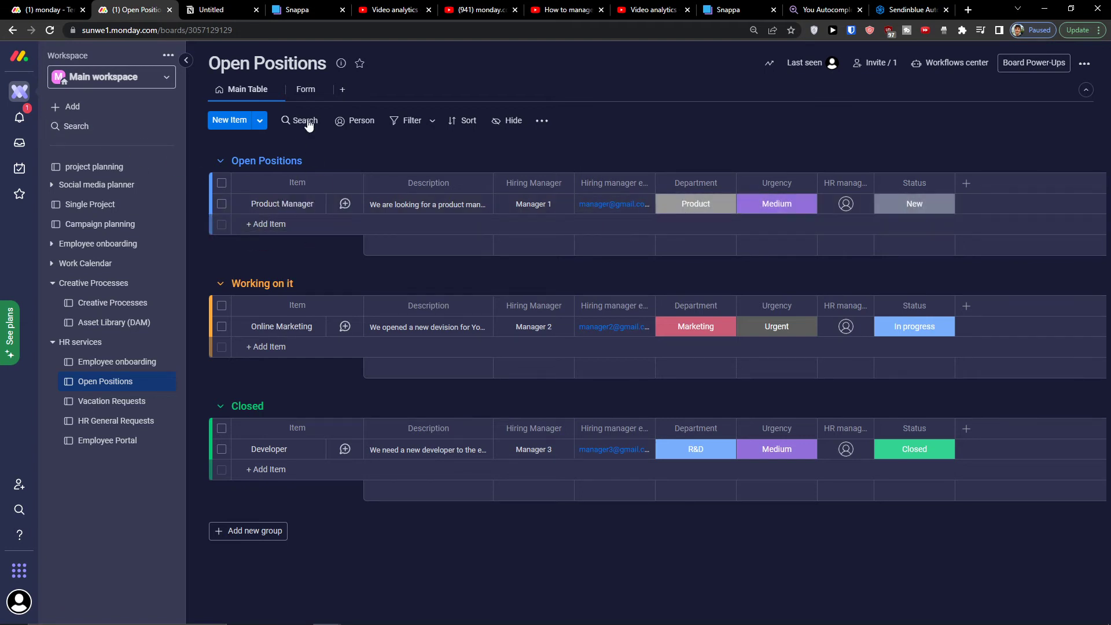
Scroll through the New Position Request form's fields, then briefly check the positions table
left_click(301, 93)
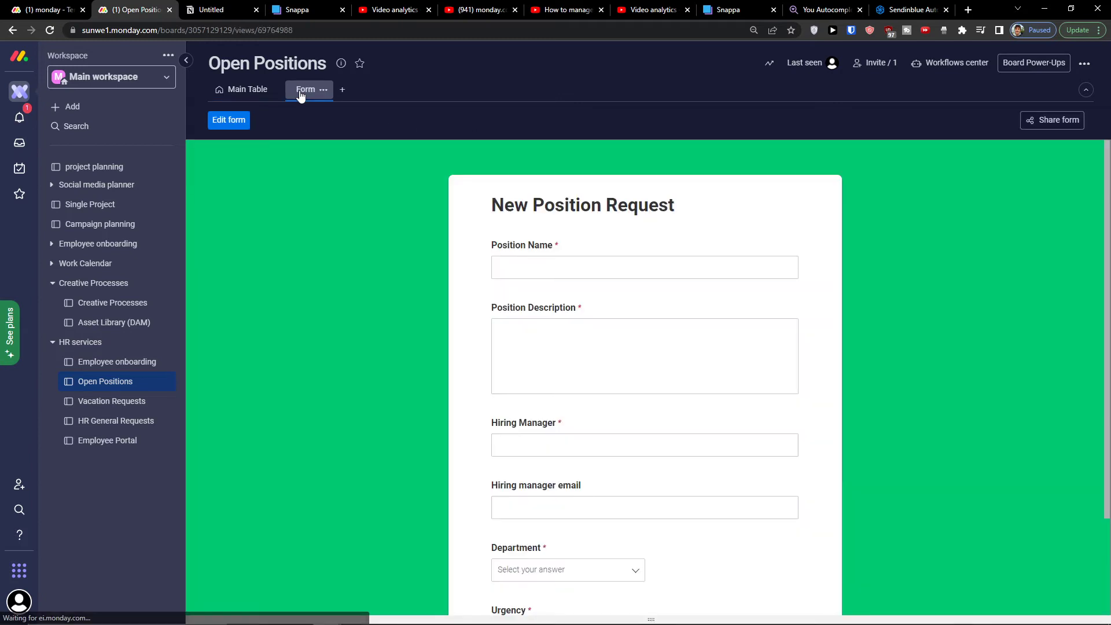
scroll(401, 250, "down", 2)
scroll(401, 250, "up", 2)
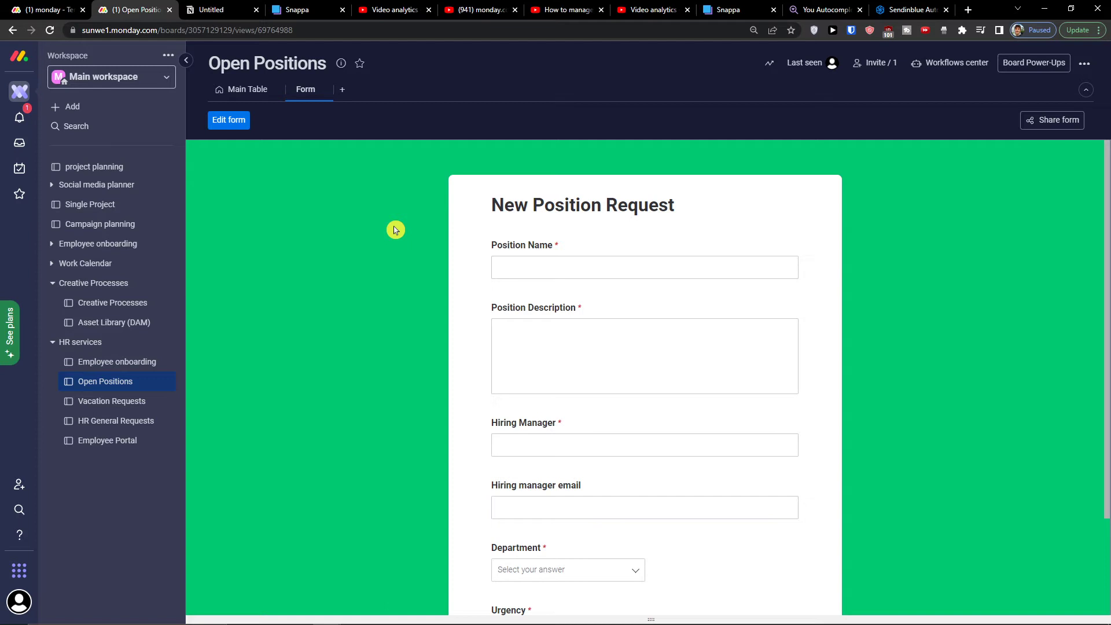
scroll(399, 253, "down", 2)
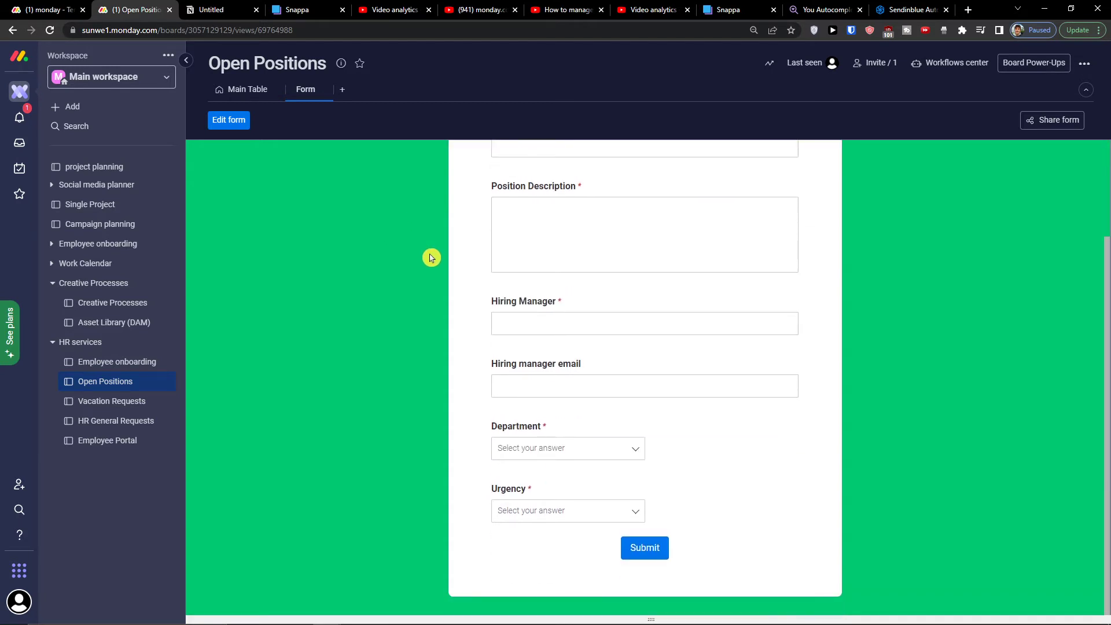
scroll(550, 333, "up", 2)
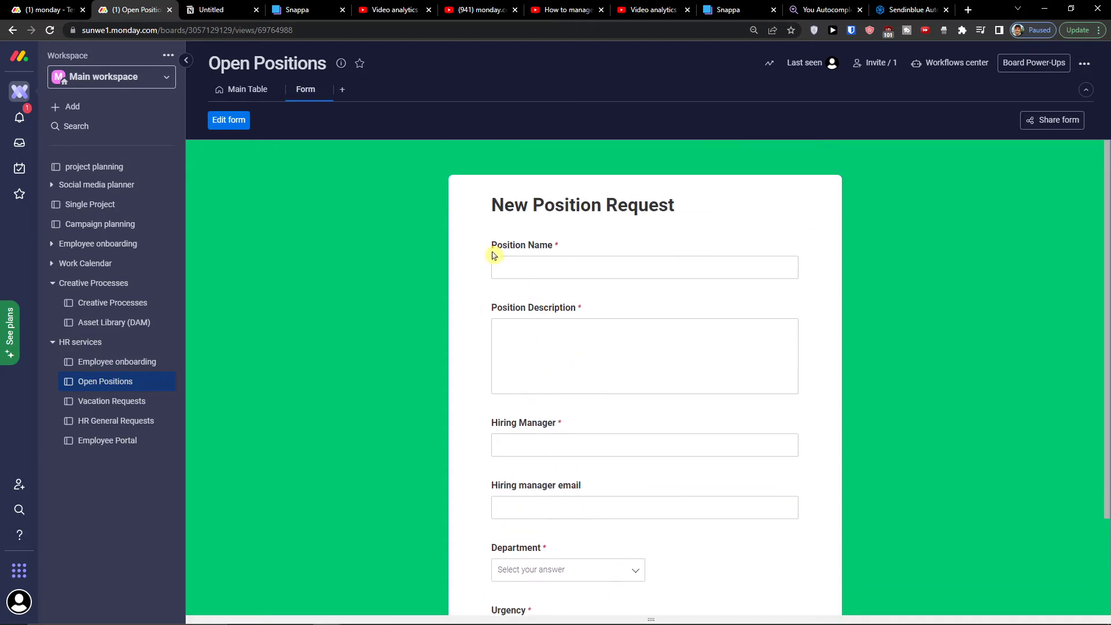
left_click(250, 90)
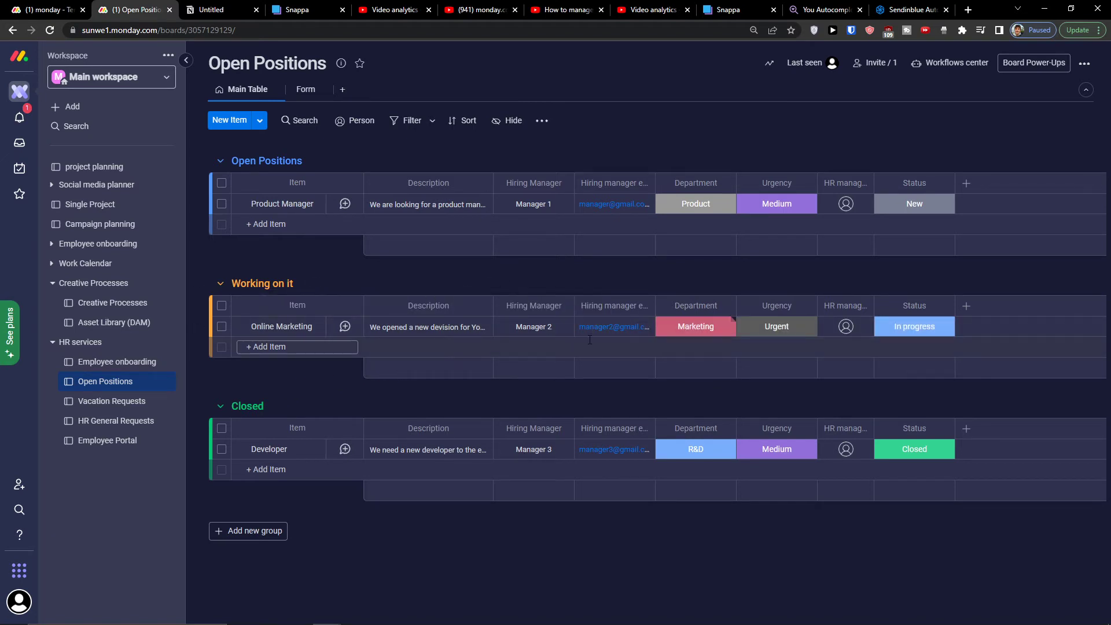
Back on the form, preview the Department choices such as Design and HR without picking one
left_click(307, 90)
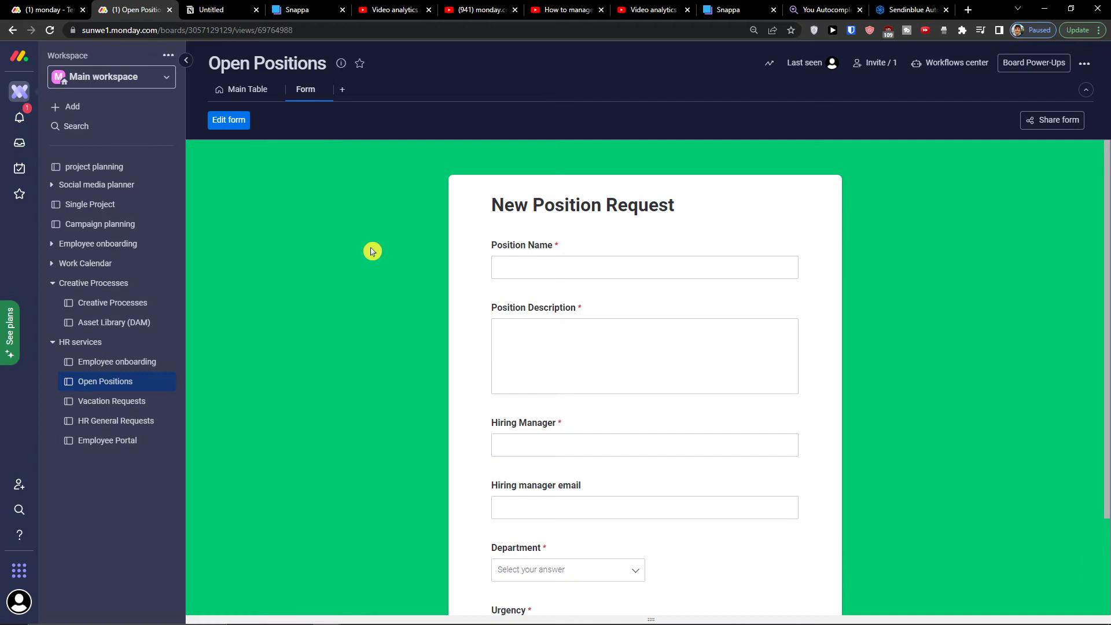
scroll(373, 255, "down", 2)
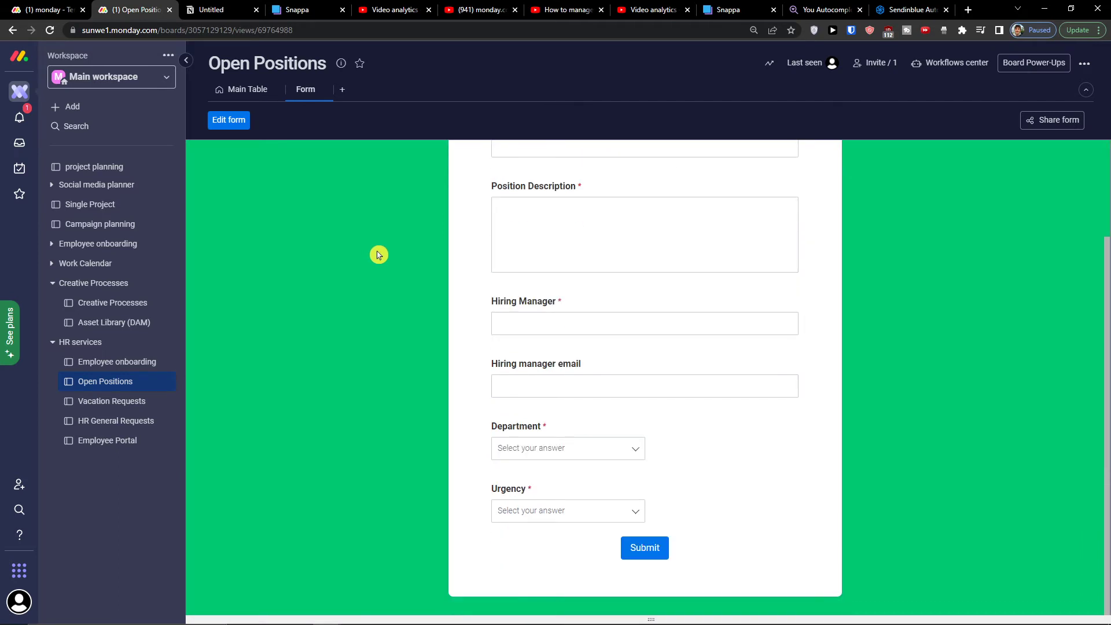
left_click(556, 449)
left_click(565, 456)
scroll(570, 489, "up", 2)
Read the Product Manager description in the Open Positions table, then go to Vacation Requests
left_click(267, 108)
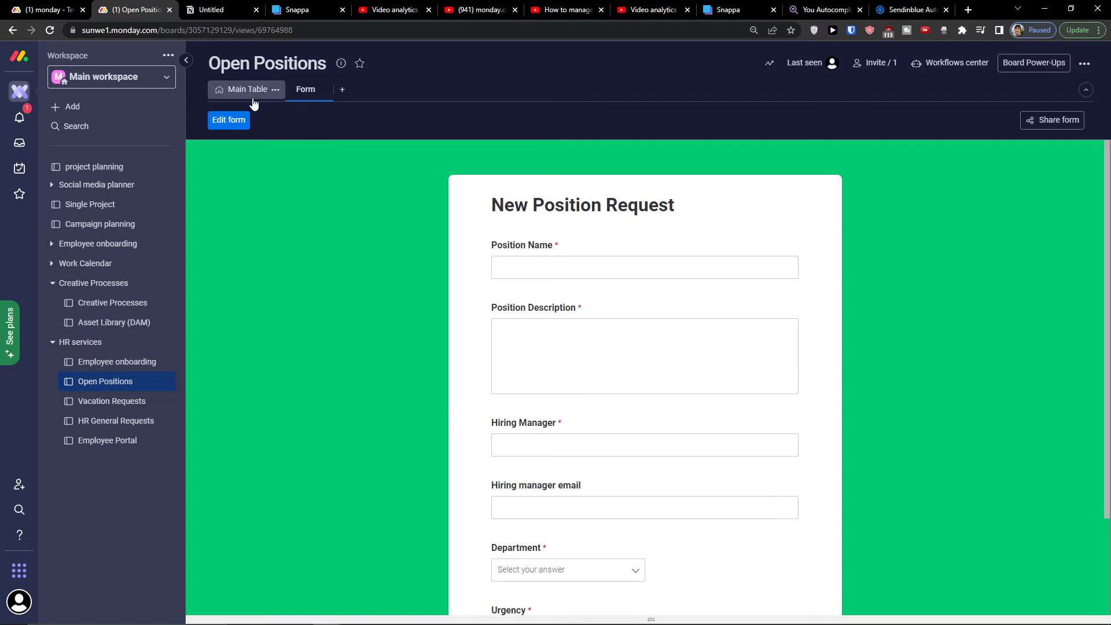
left_click(244, 93)
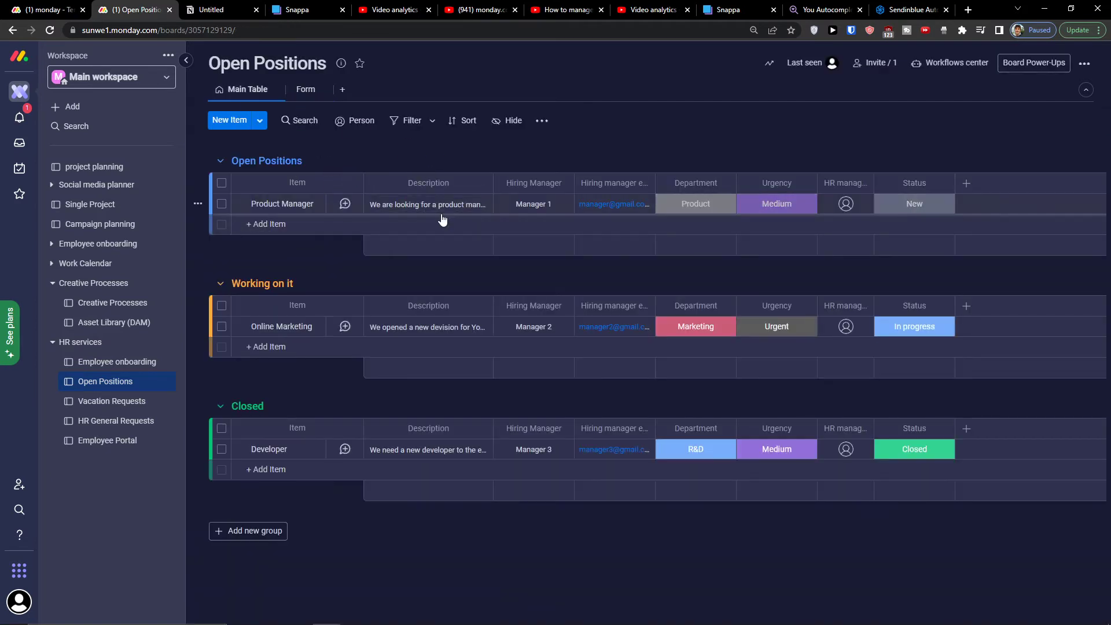
left_click(427, 205)
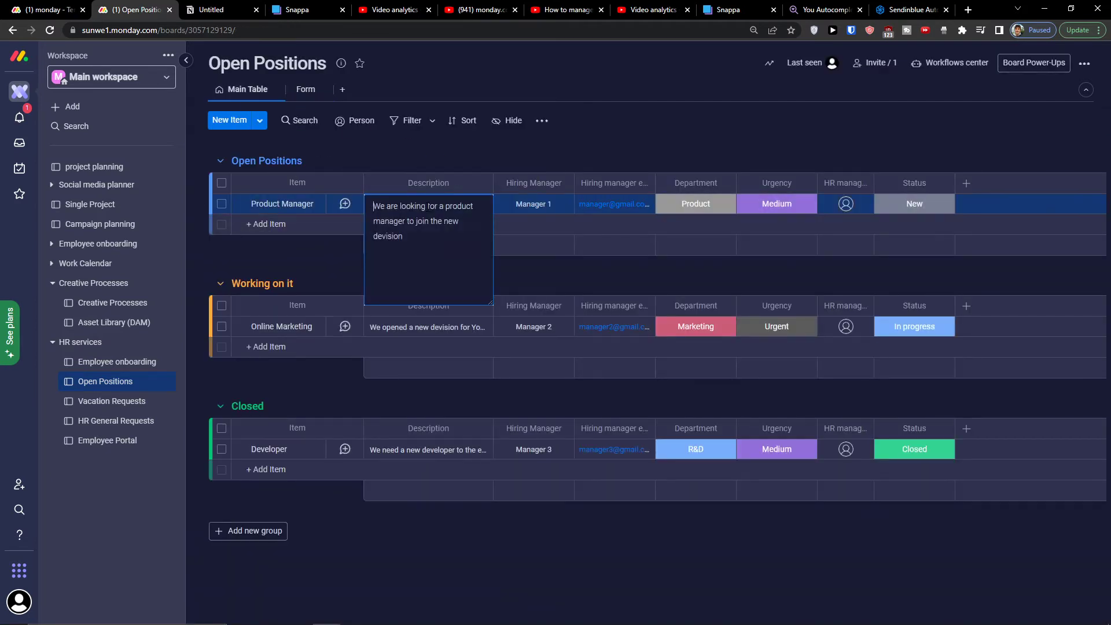
left_click(337, 264)
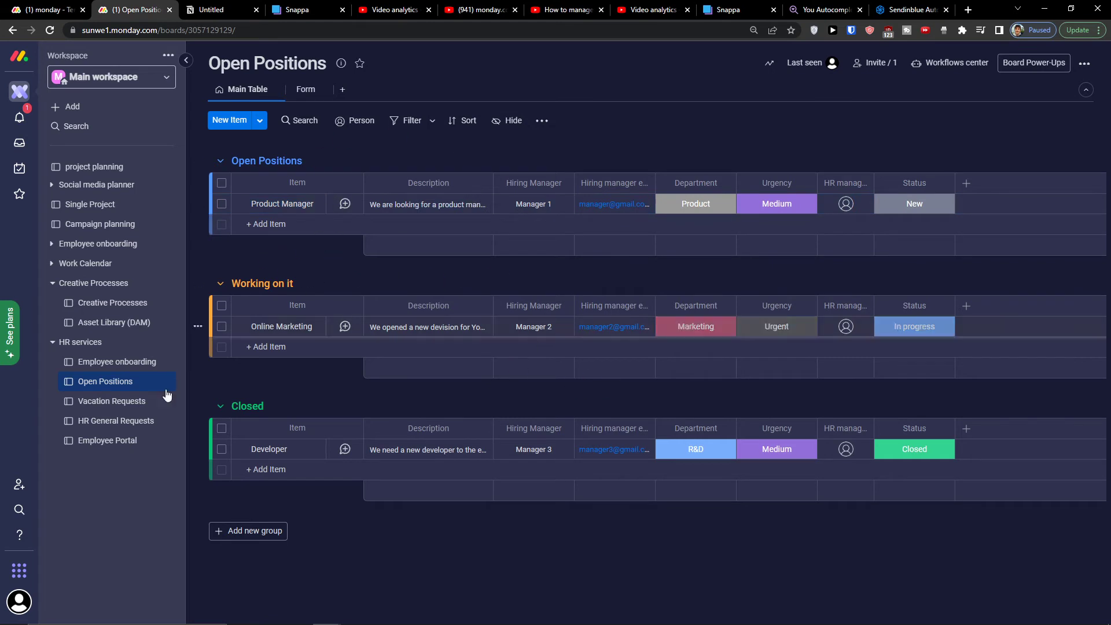
left_click(117, 403)
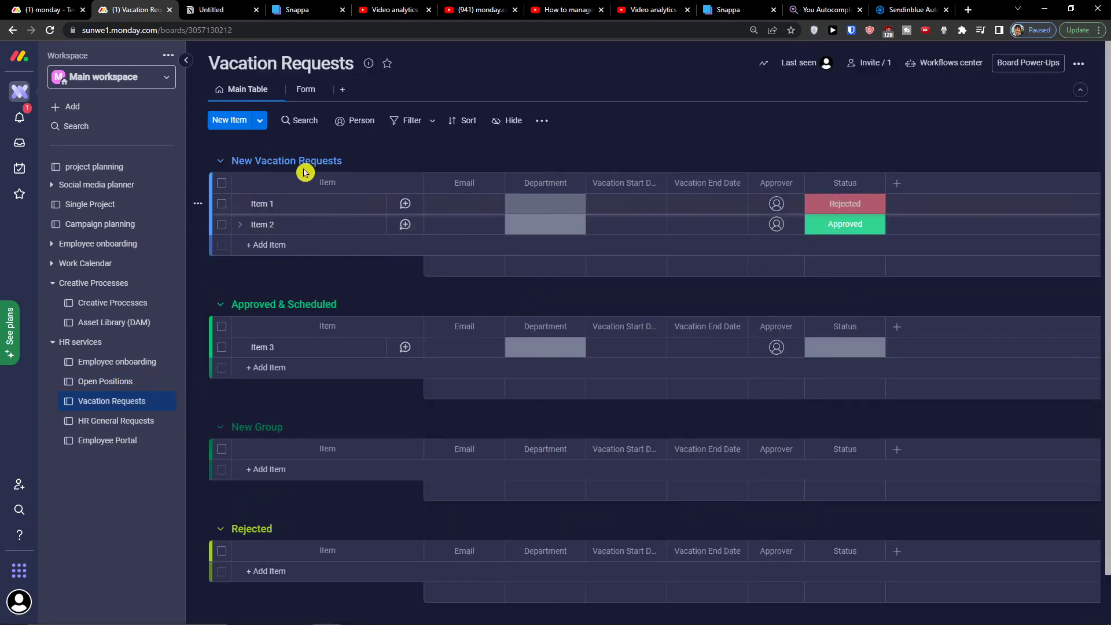
Preview the Submit a Vacation Request form's Department choices, then return to the Main Table
left_click(305, 89)
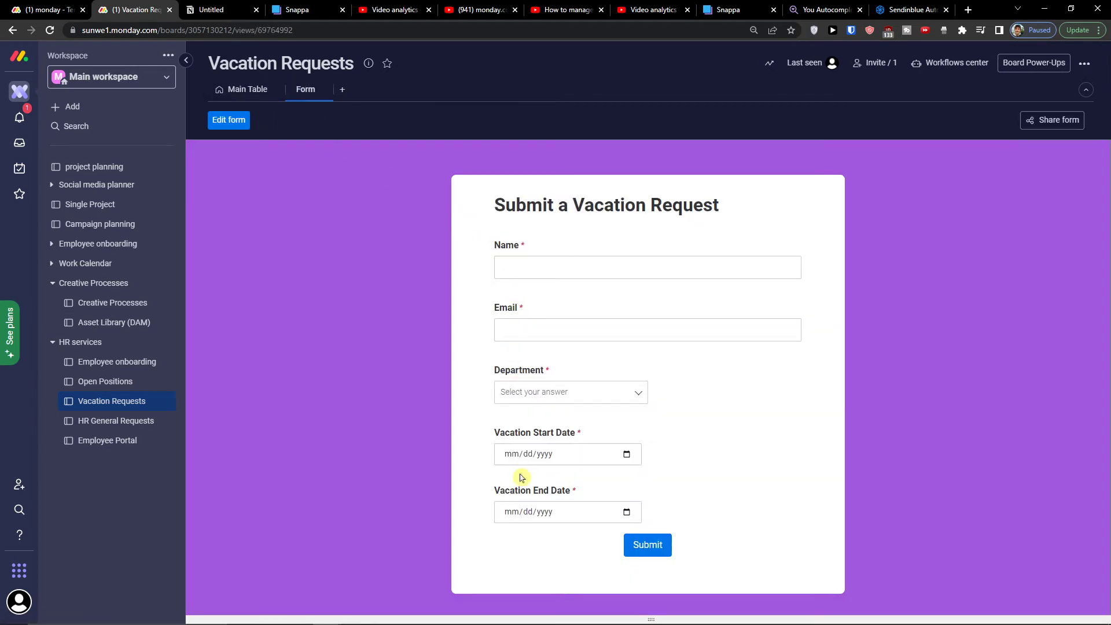
left_click(536, 394)
left_click(536, 398)
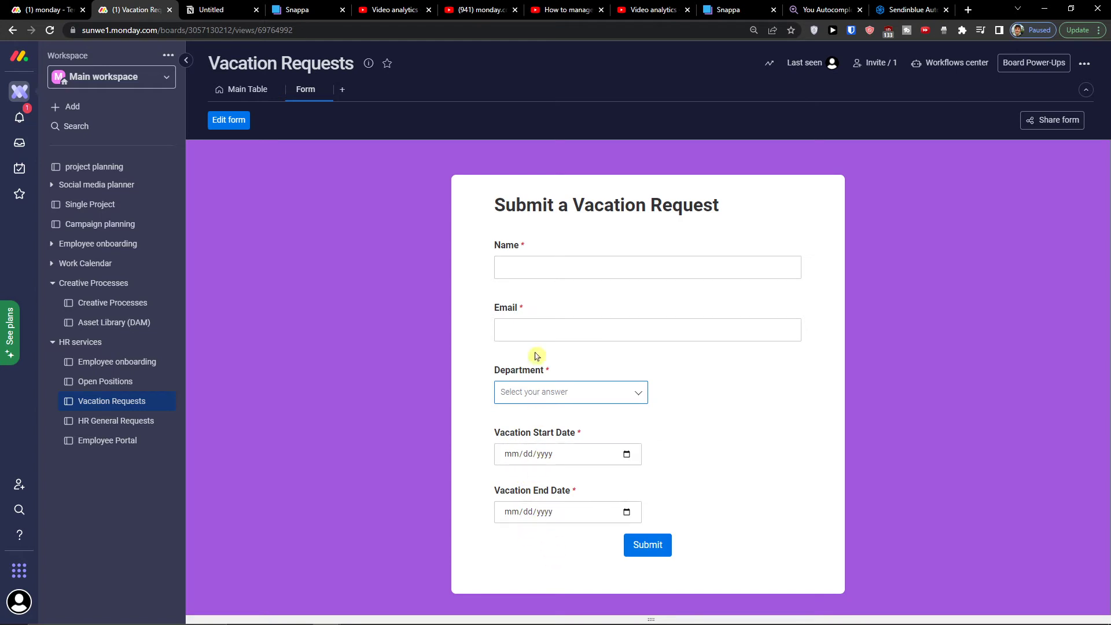
left_click(249, 92)
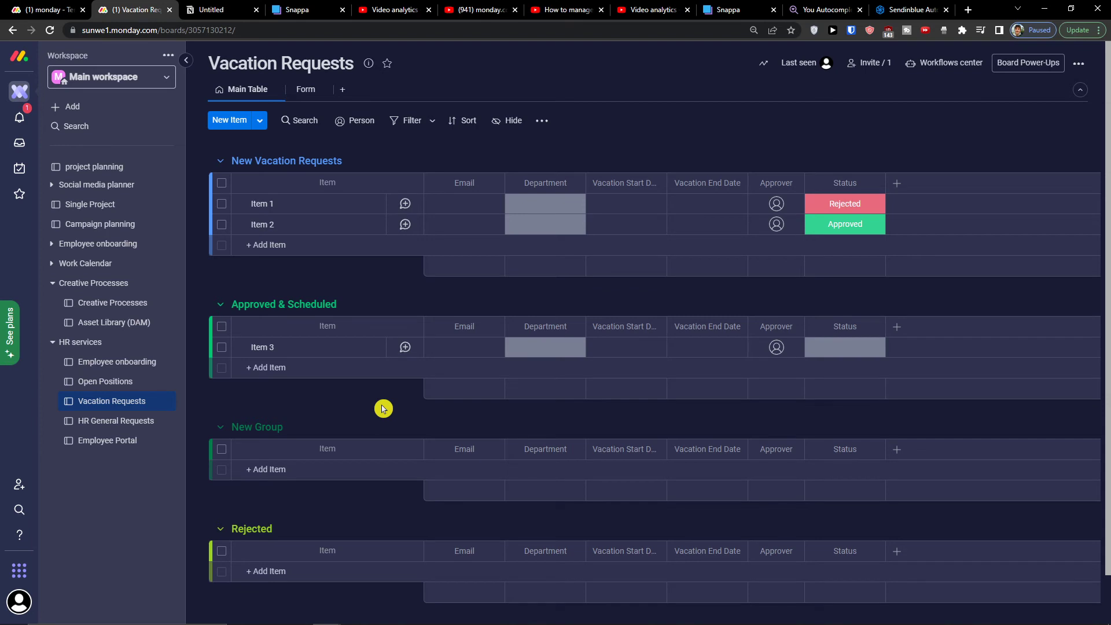
Delete the empty New Group from Vacation Requests, then recheck the form and Main Table
scroll(305, 340, "down", 1)
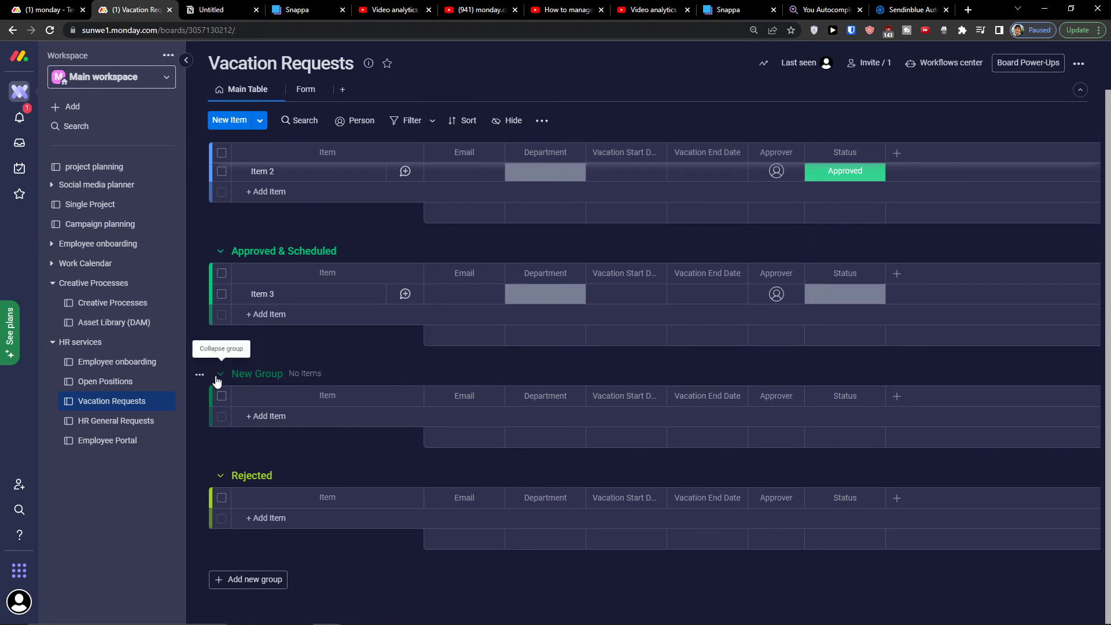
left_click(200, 374)
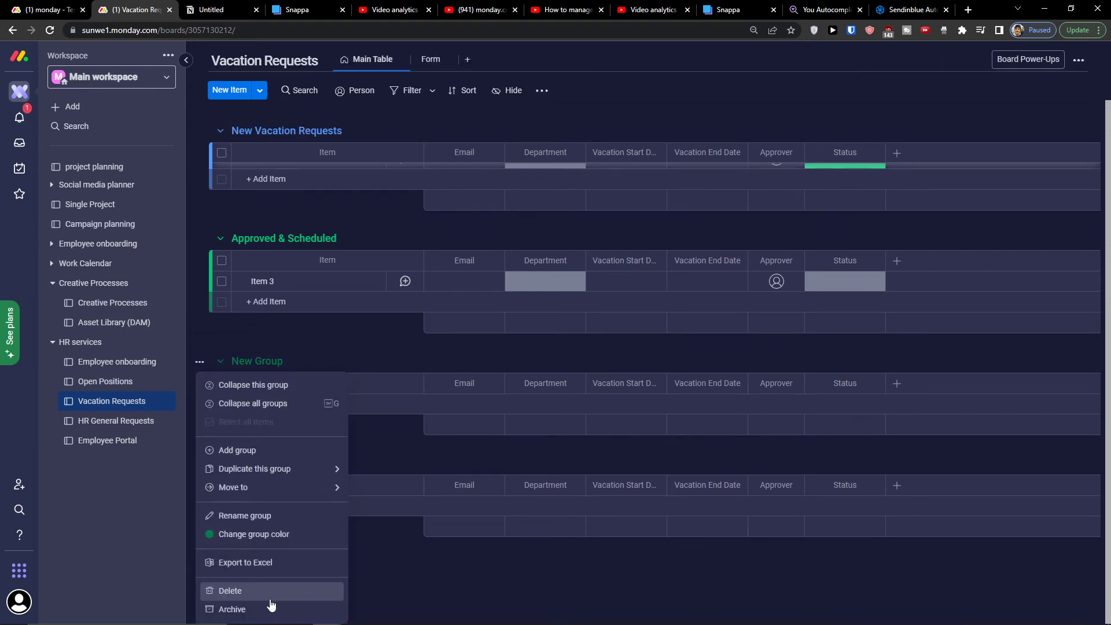
left_click(230, 589)
left_click(694, 119)
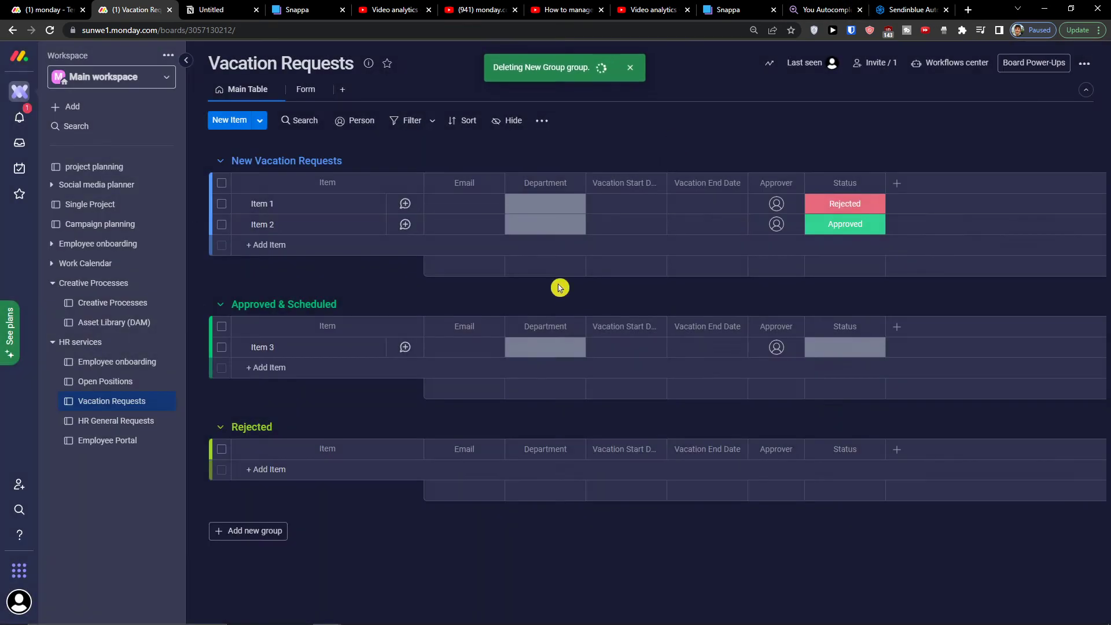
left_click(298, 92)
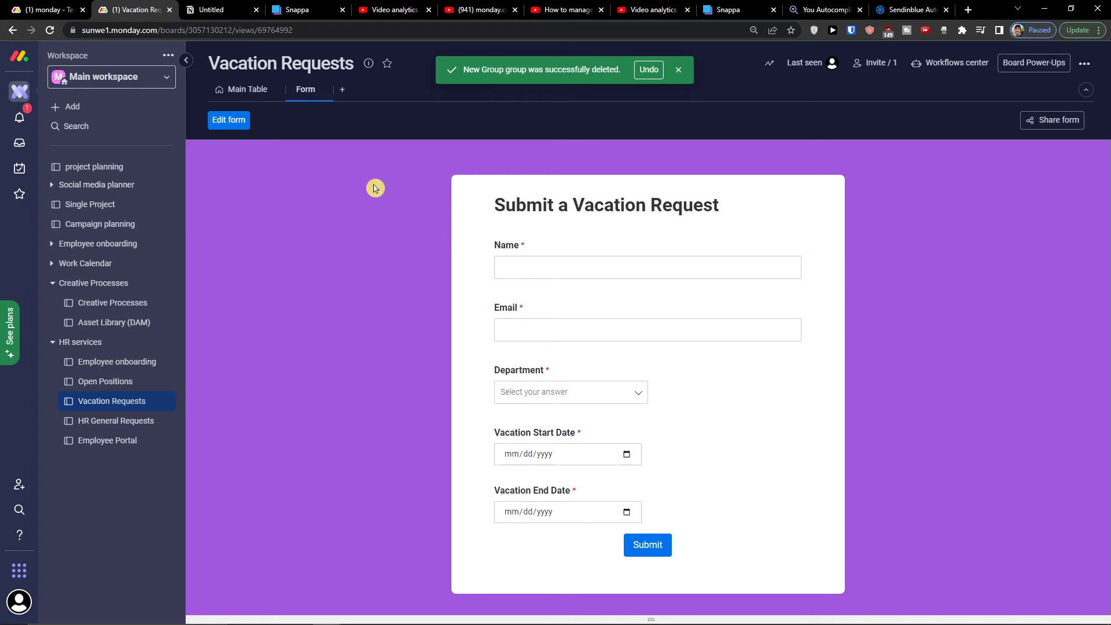
left_click(248, 90)
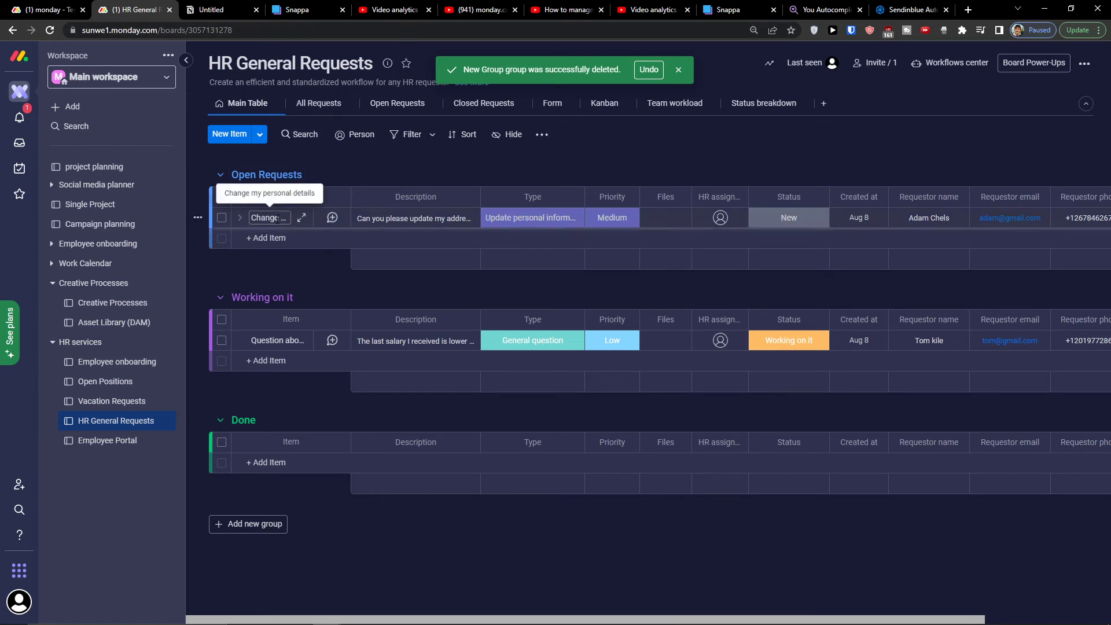
left_click(278, 218)
left_click(297, 279)
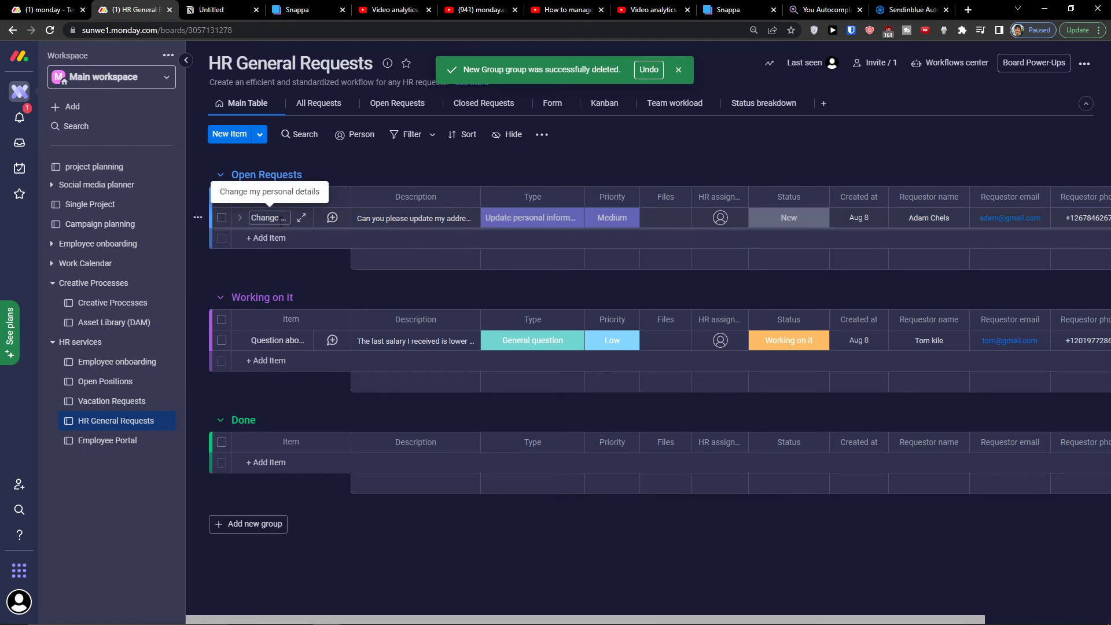
left_click(400, 219)
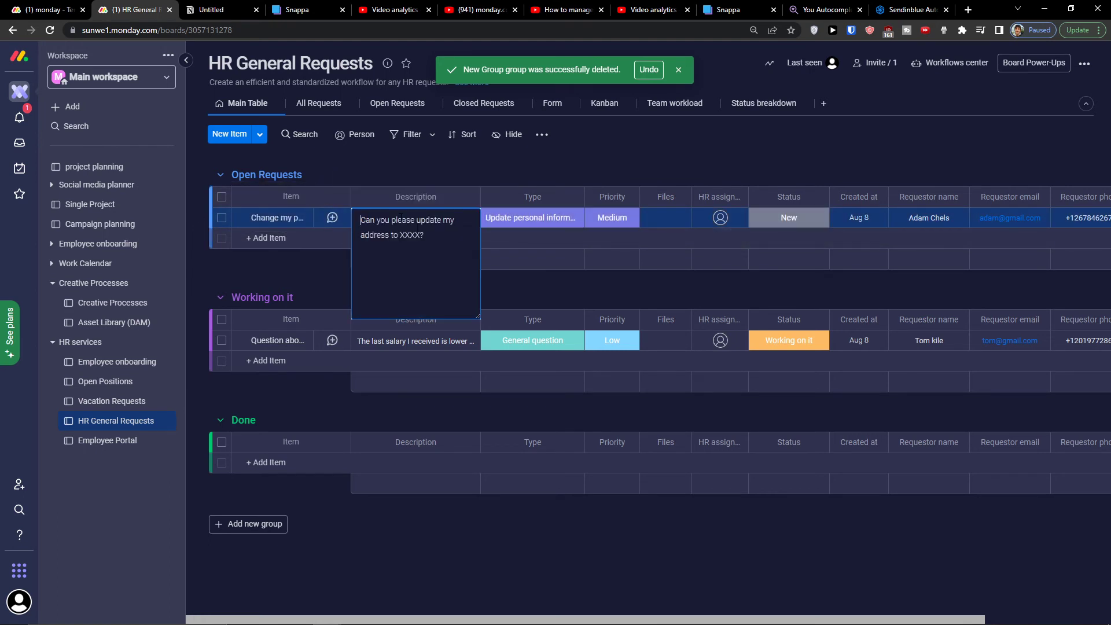
left_click(341, 269)
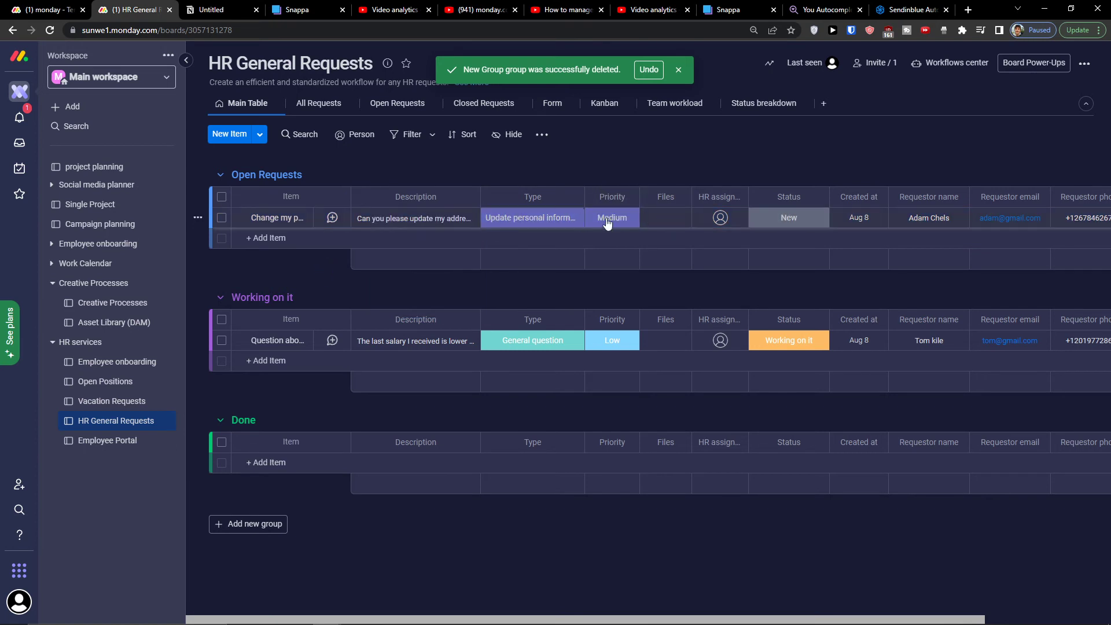
left_click(548, 107)
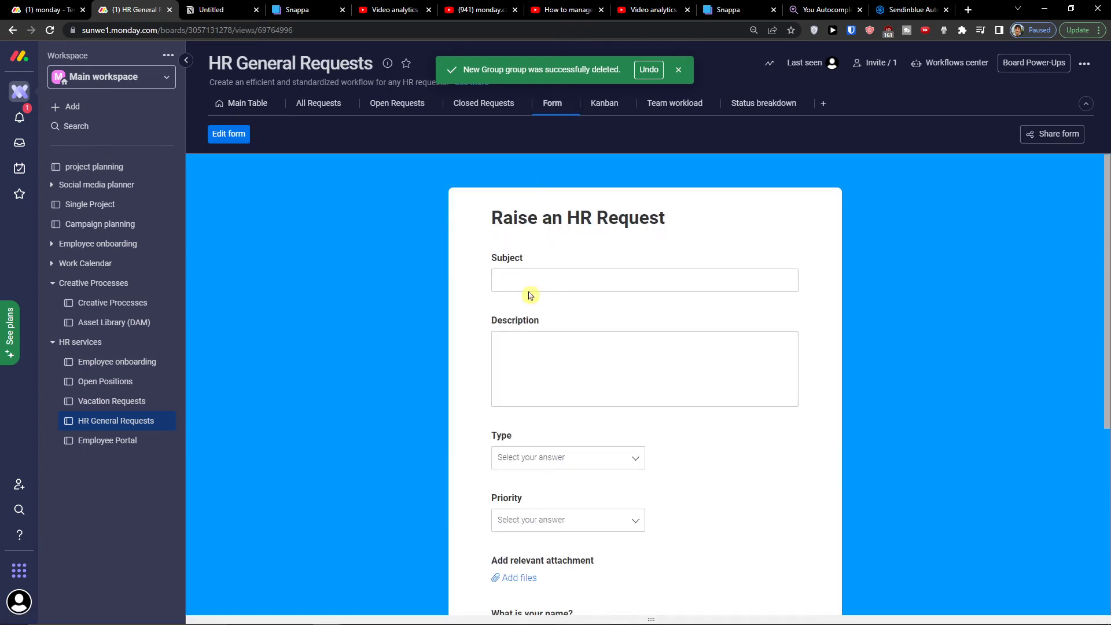
scroll(526, 290, "down", 2)
left_click(521, 330)
scroll(521, 336, "down", 5)
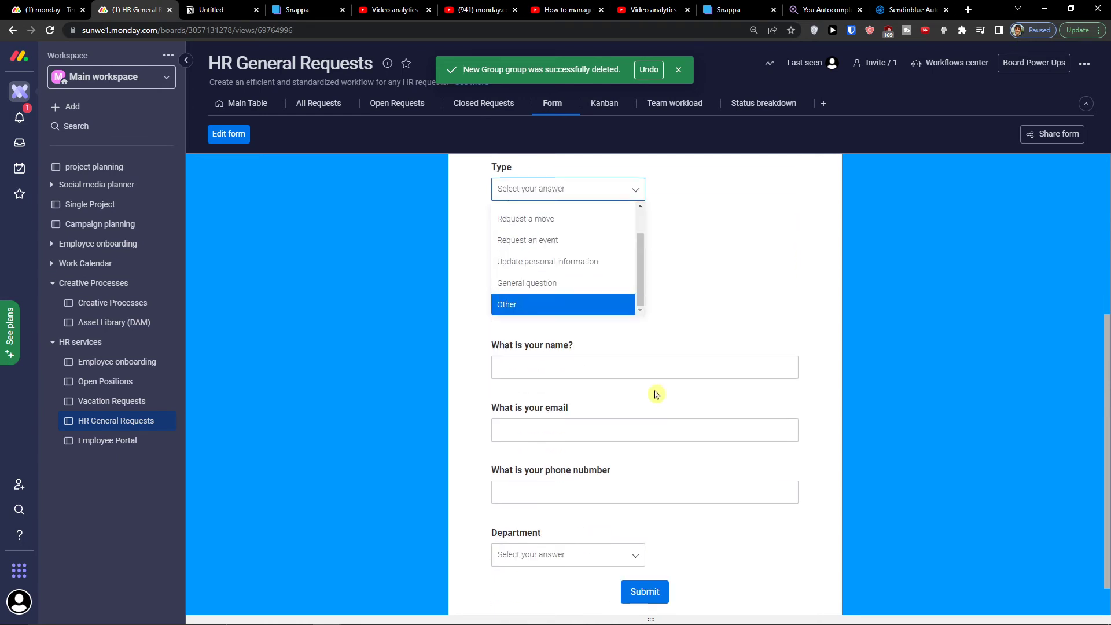
scroll(655, 389, "up", 5)
scroll(646, 393, "down", 2)
scroll(643, 392, "down", 3)
scroll(639, 384, "up", 5)
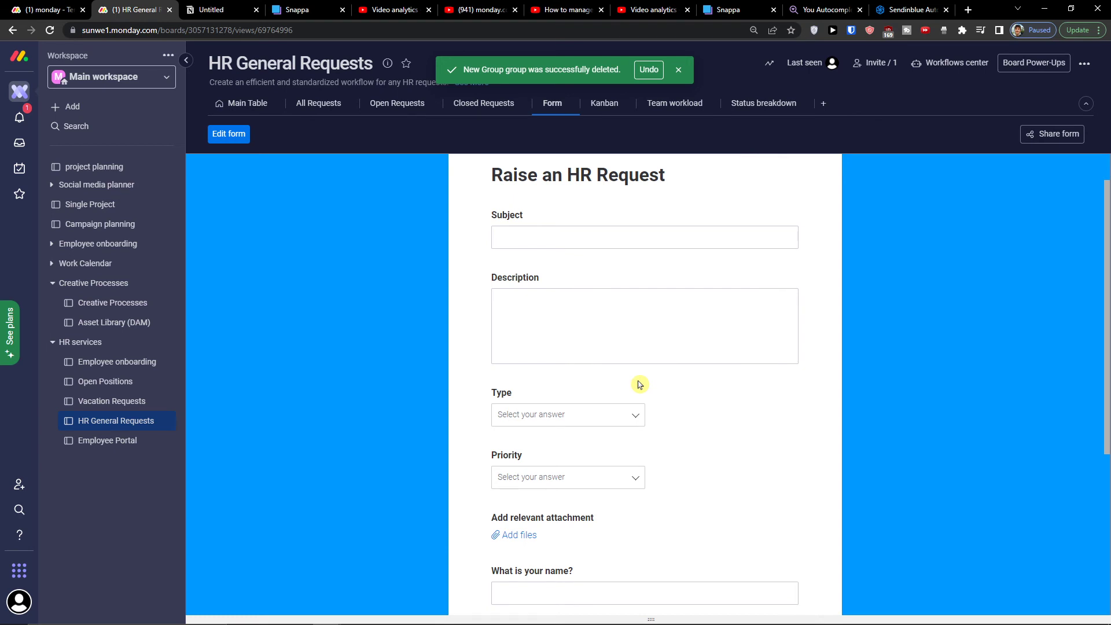
left_click(250, 113)
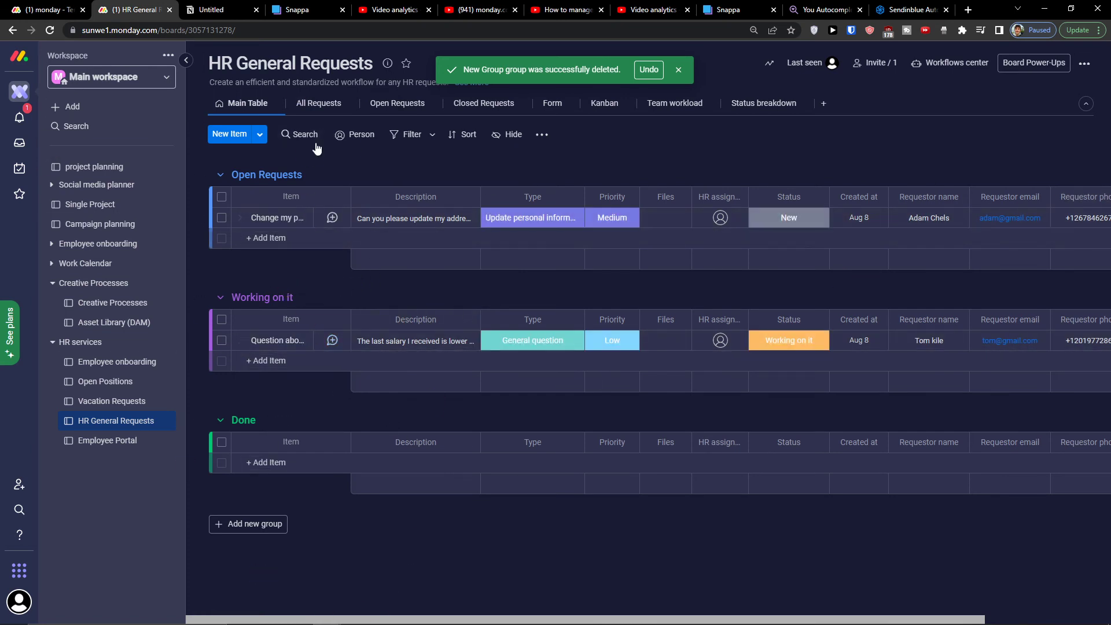
left_click(538, 104)
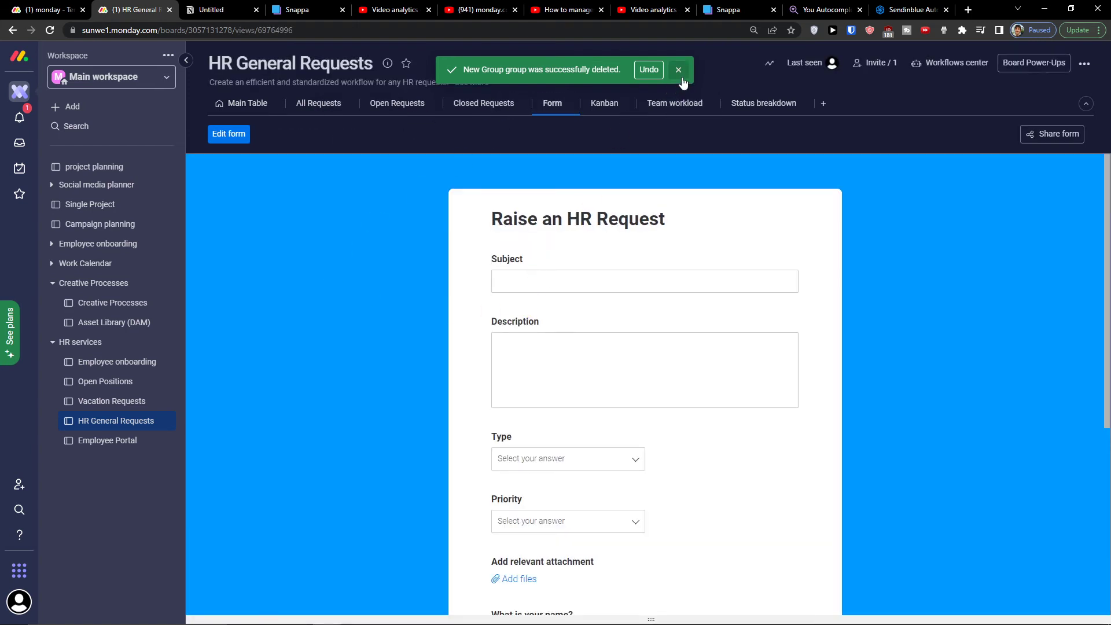
scroll(526, 373, "down", 2)
left_click(565, 325)
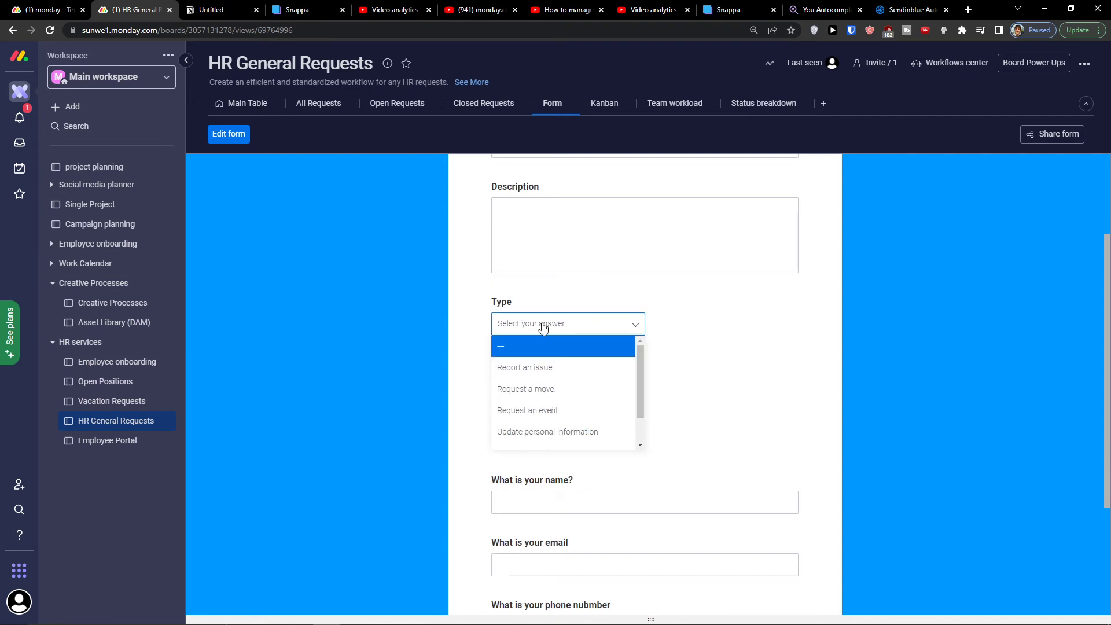
scroll(565, 412, "down", 1)
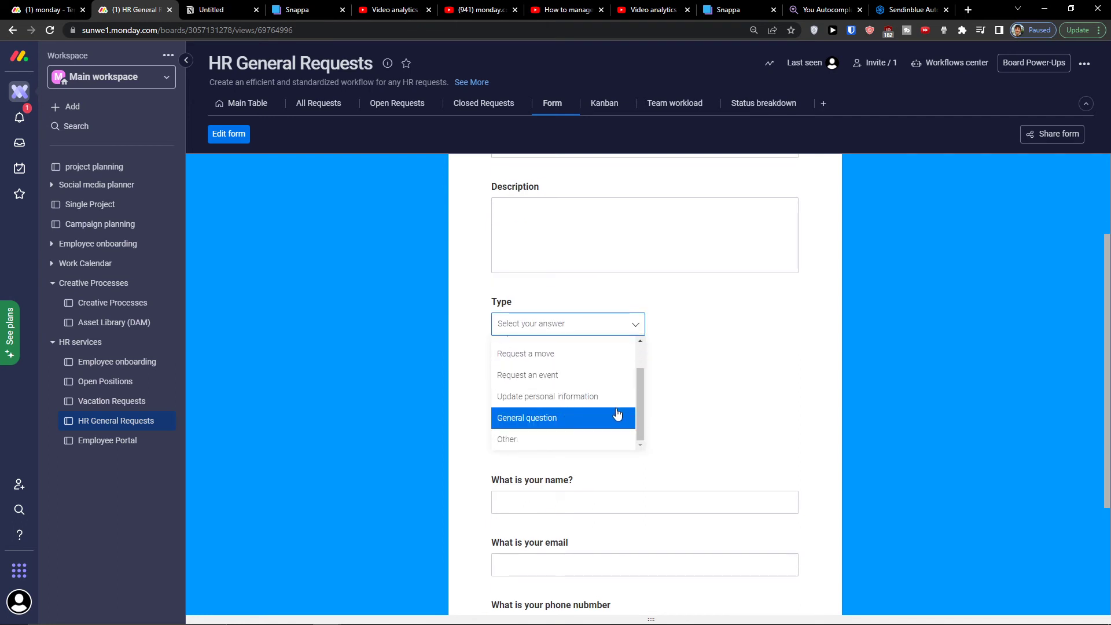
left_click(596, 399)
left_click(597, 395)
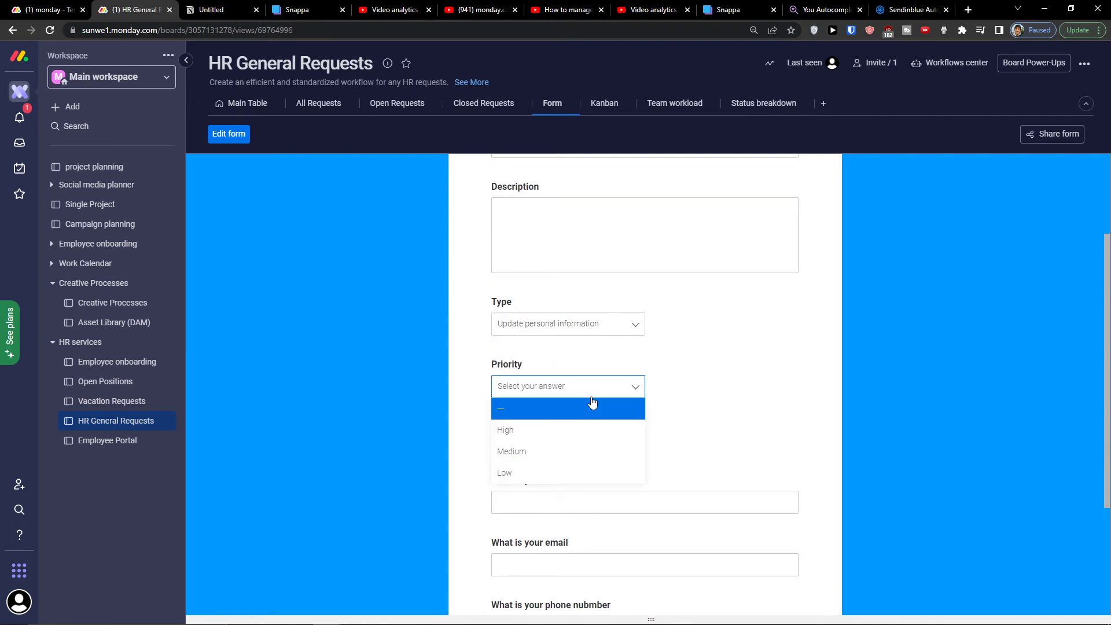
left_click(566, 435)
scroll(566, 423, "down", 2)
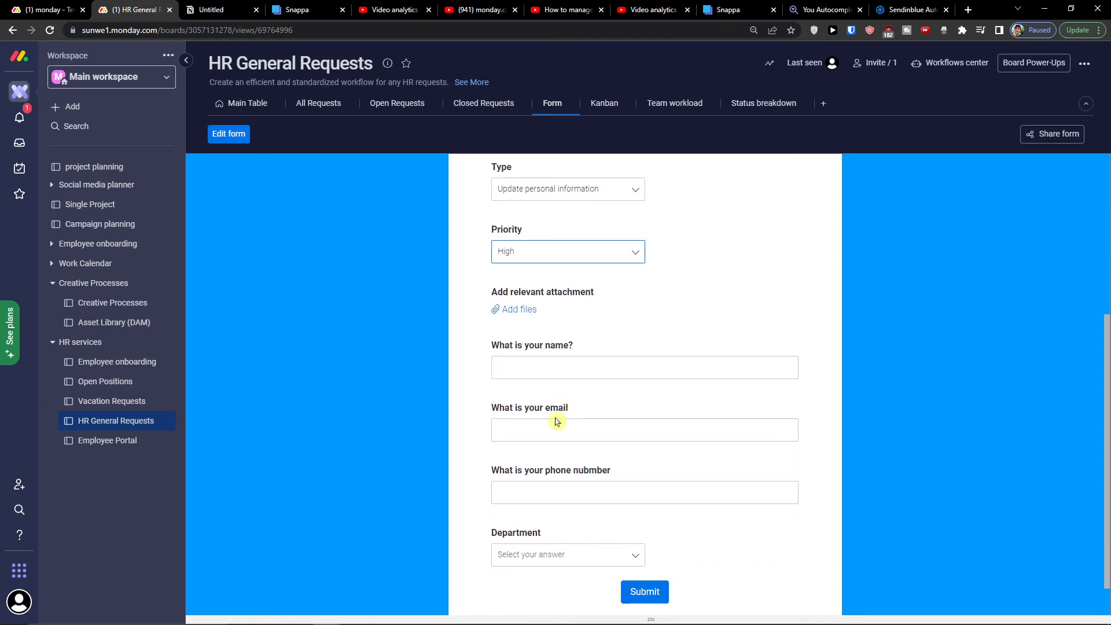
scroll(520, 526, "down", 1)
scroll(297, 162, "up", 5)
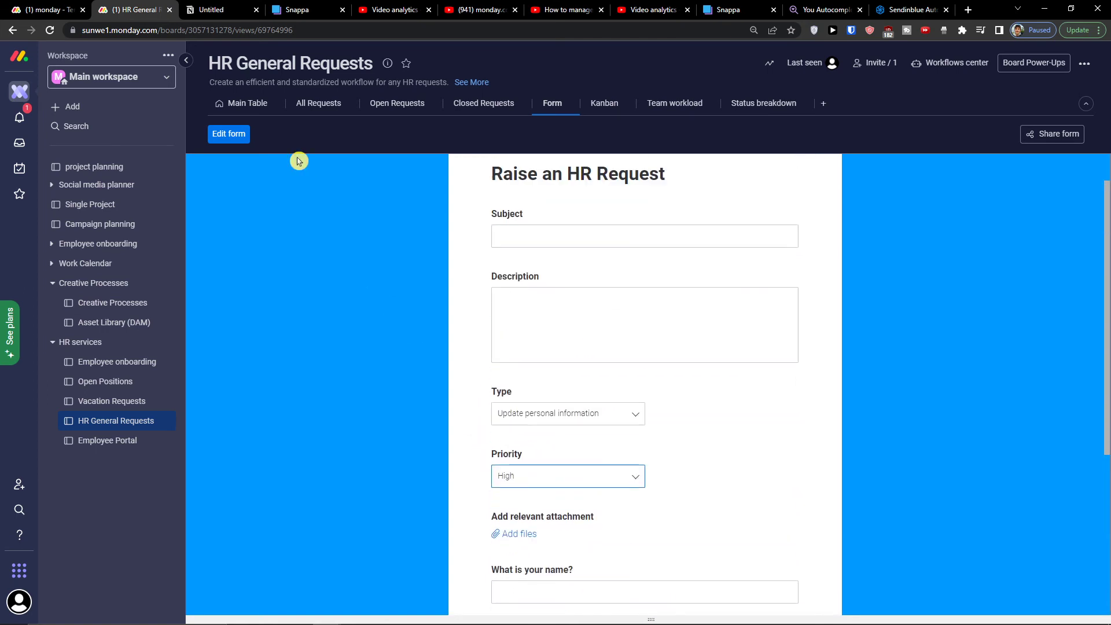
left_click(261, 108)
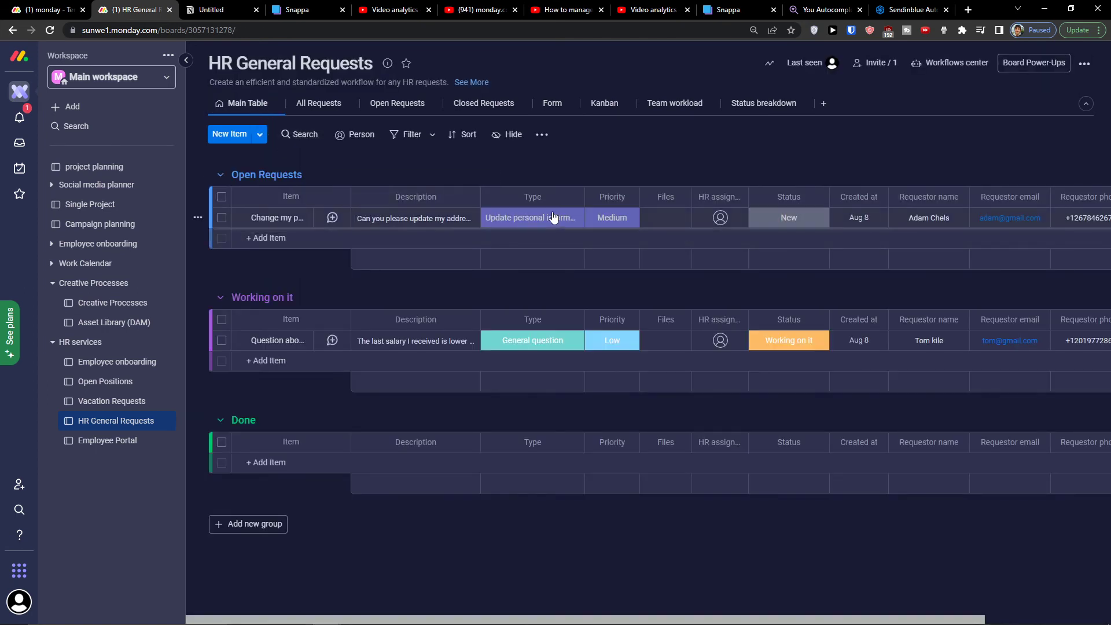
Open the Type labels editor on the first request and close it without changes
left_click(533, 218)
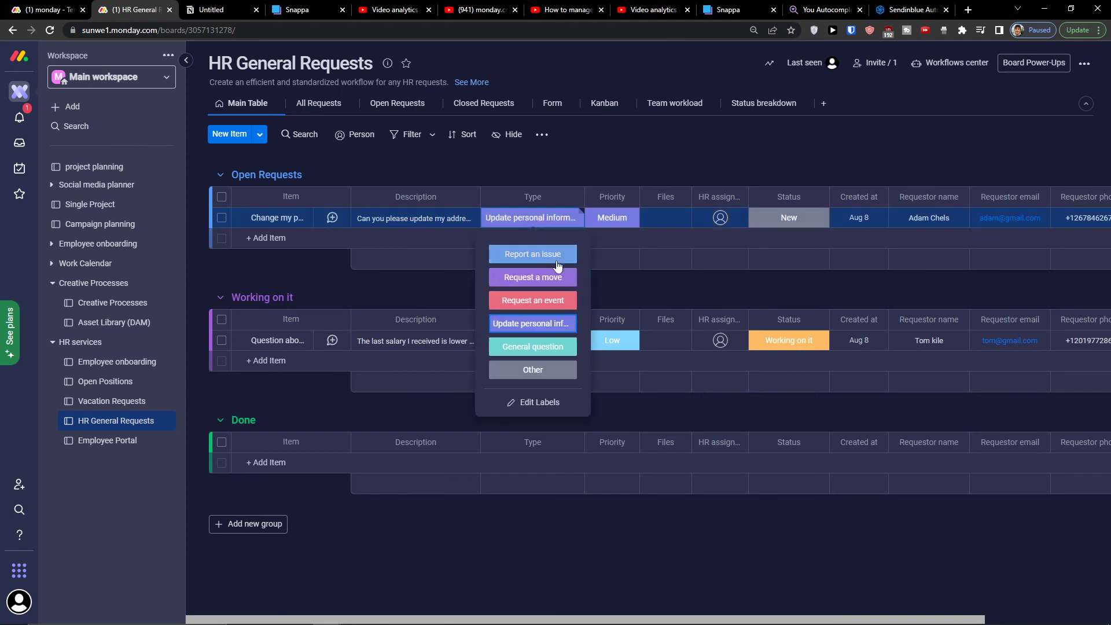
left_click(535, 401)
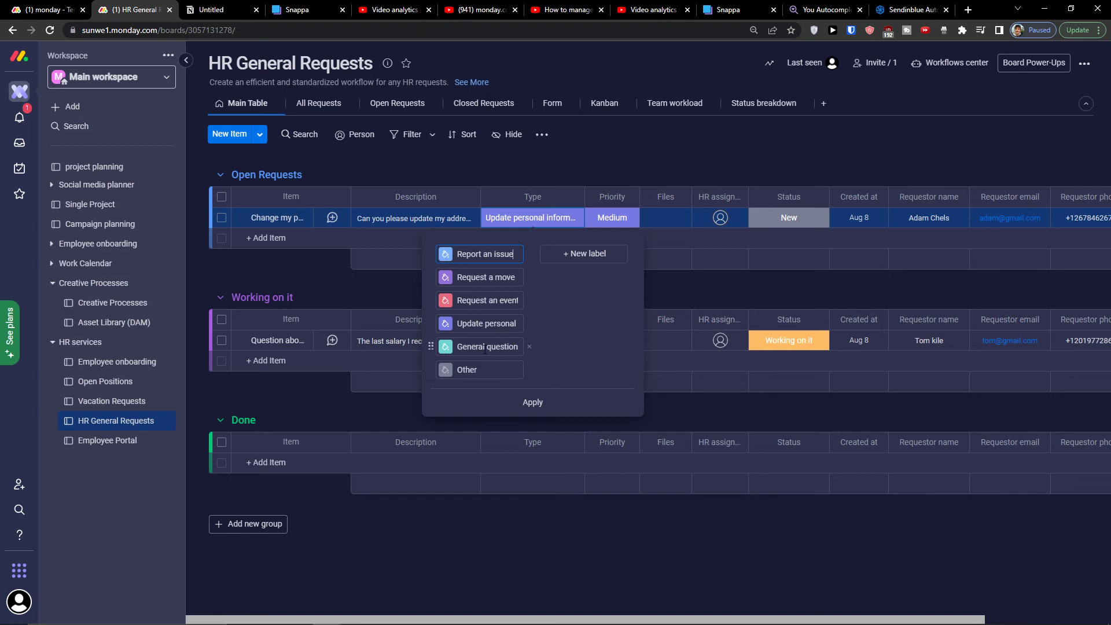
left_click(322, 406)
Browse the All, Open and Closed Requests, Kanban, Team workload and Status breakdown views, then open Employee Portal
left_click(327, 106)
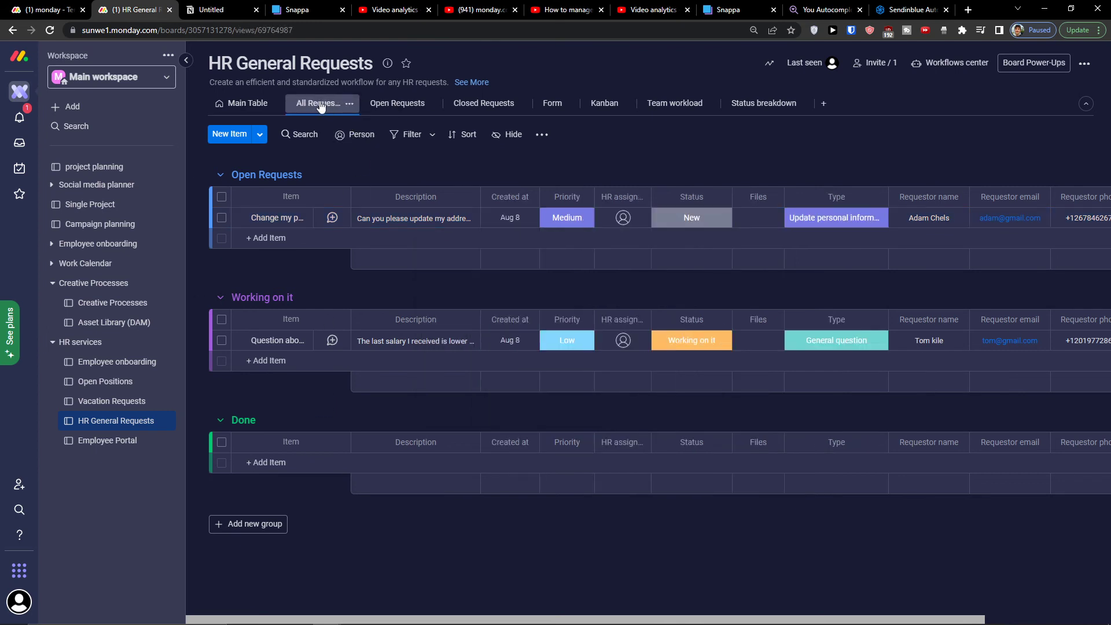
left_click(375, 106)
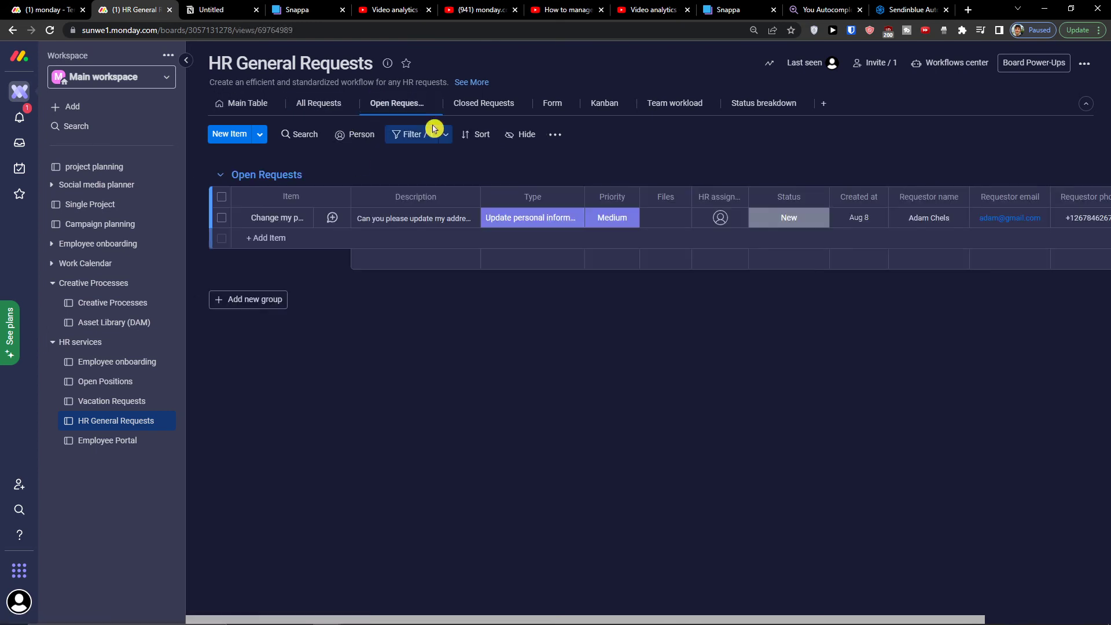
left_click(315, 108)
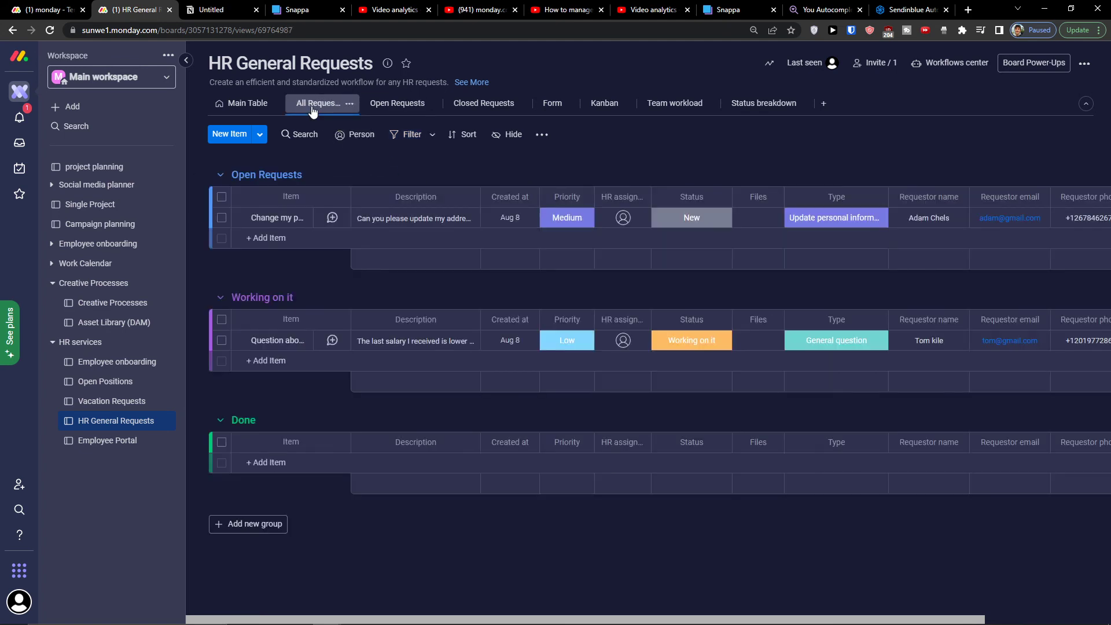
left_click(494, 109)
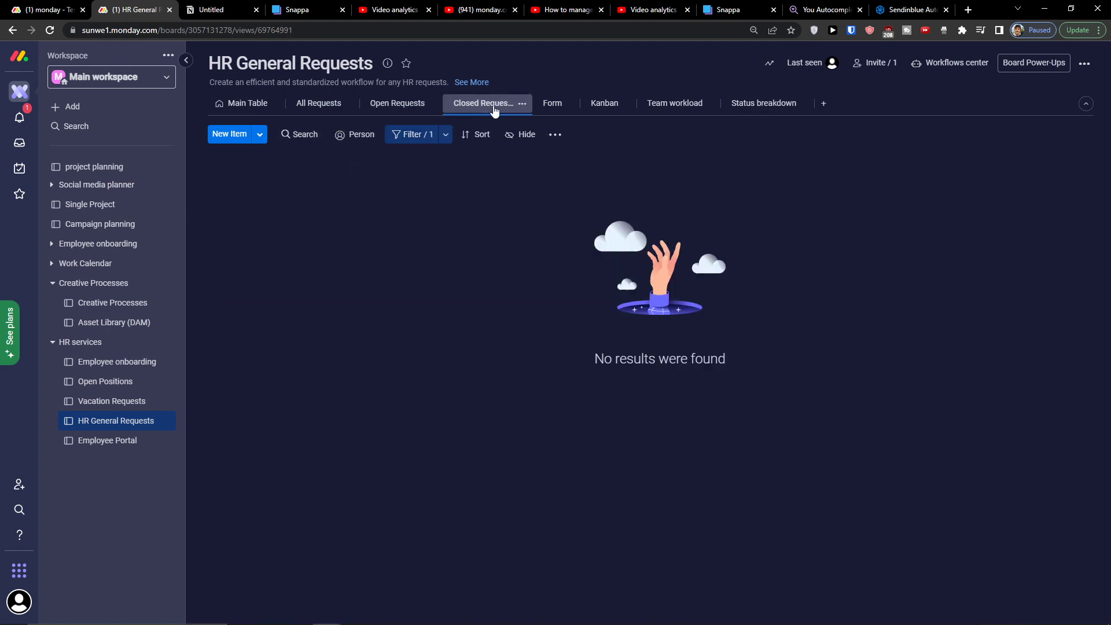
left_click(602, 106)
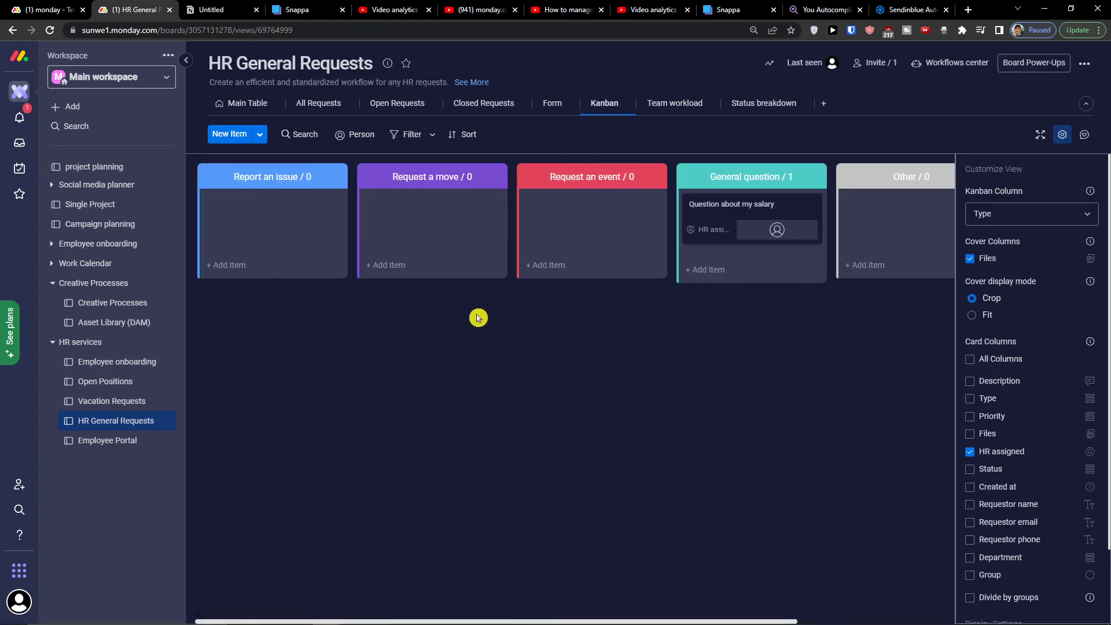
left_click(688, 104)
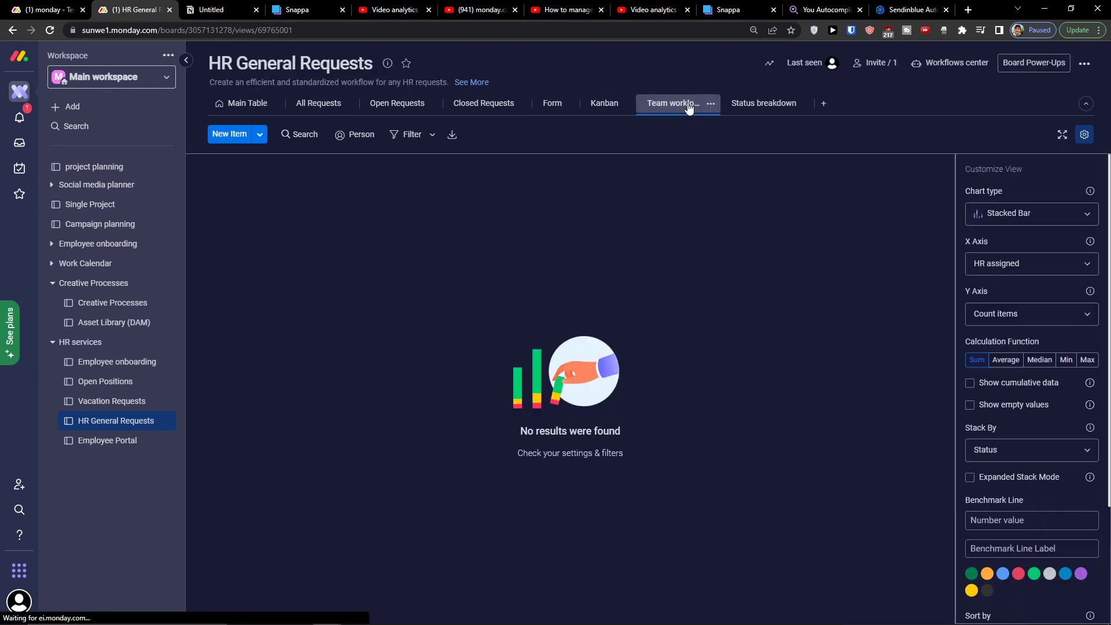
left_click(747, 105)
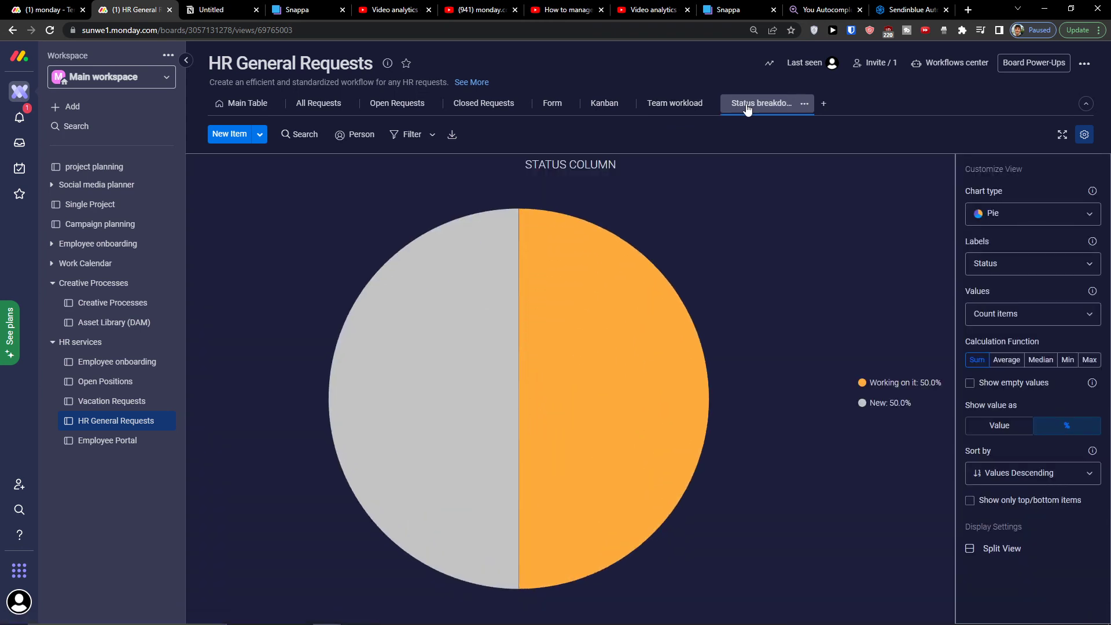
left_click(99, 444)
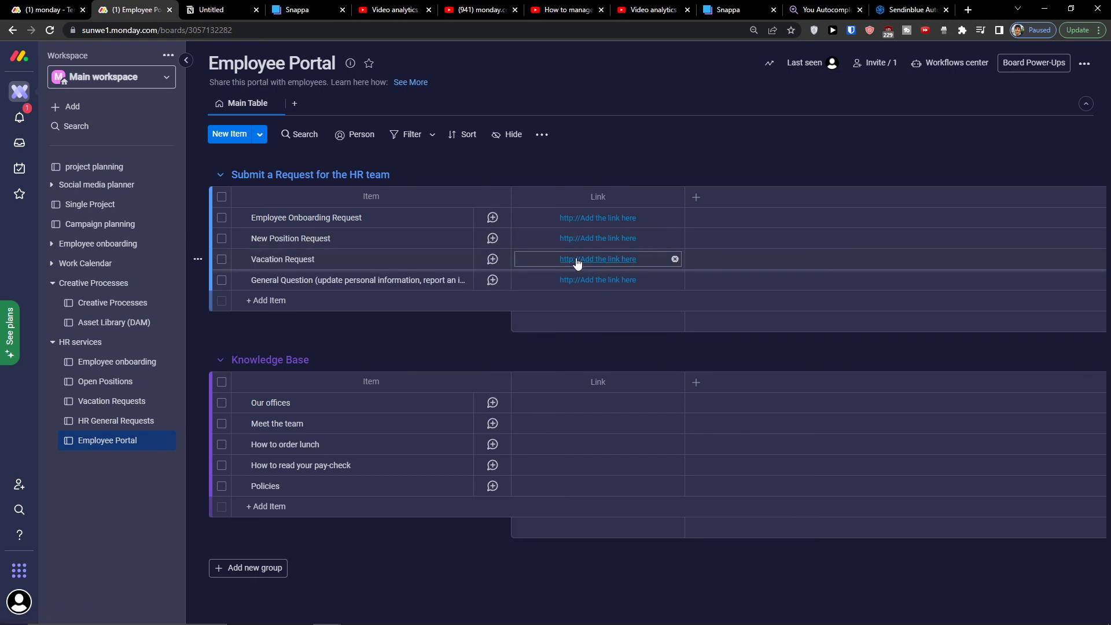
Pass through the Open Positions and Employee onboarding boards, ending on Vacation Requests
left_click(98, 383)
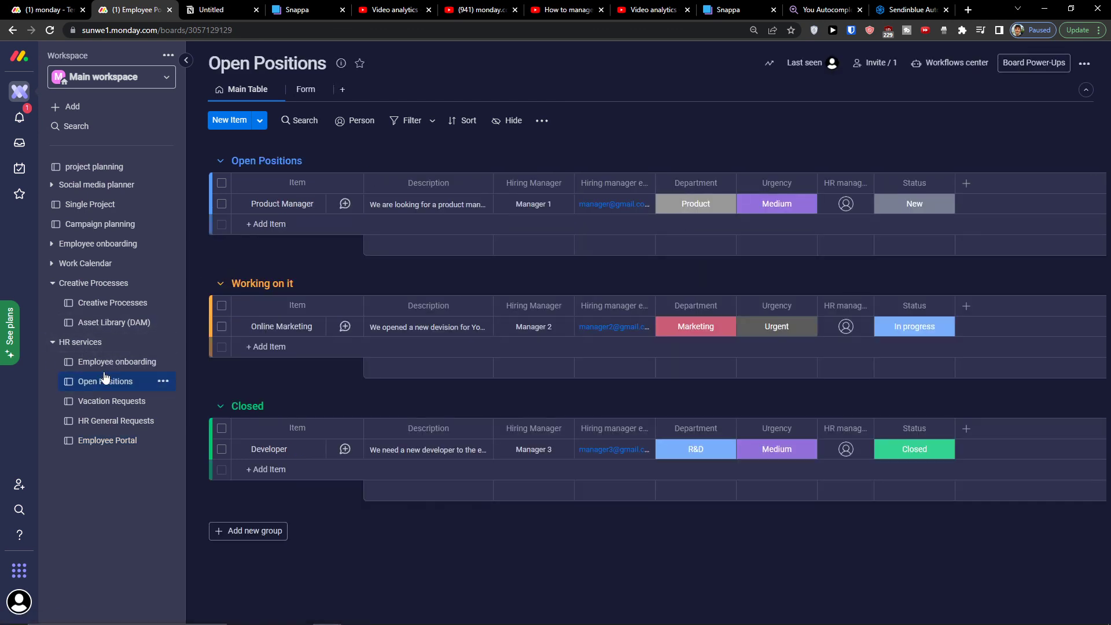
left_click(114, 366)
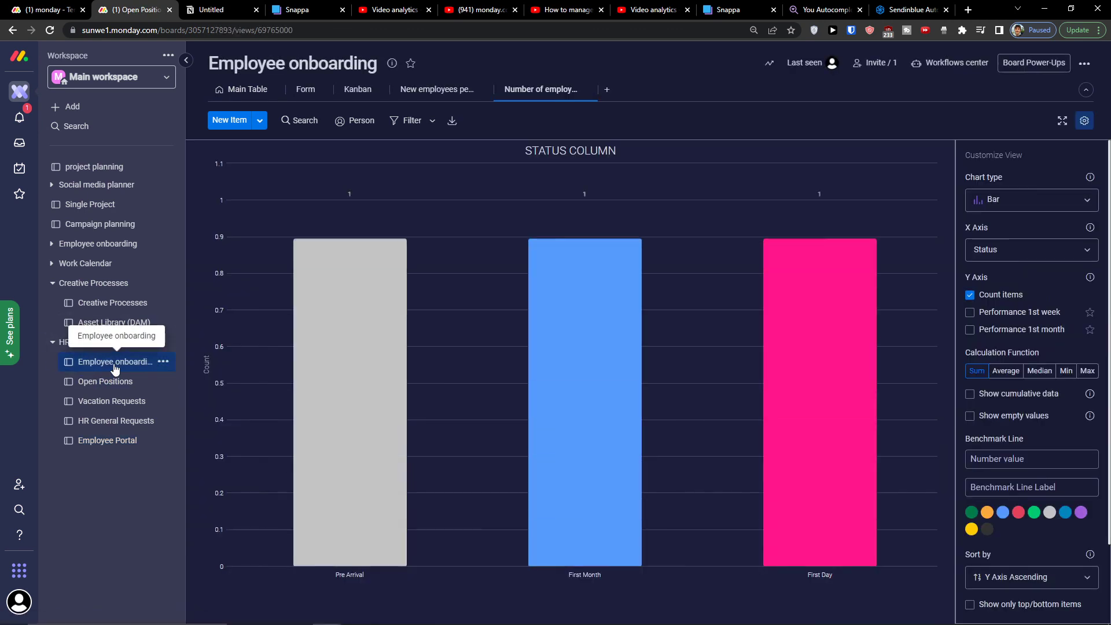
left_click(107, 402)
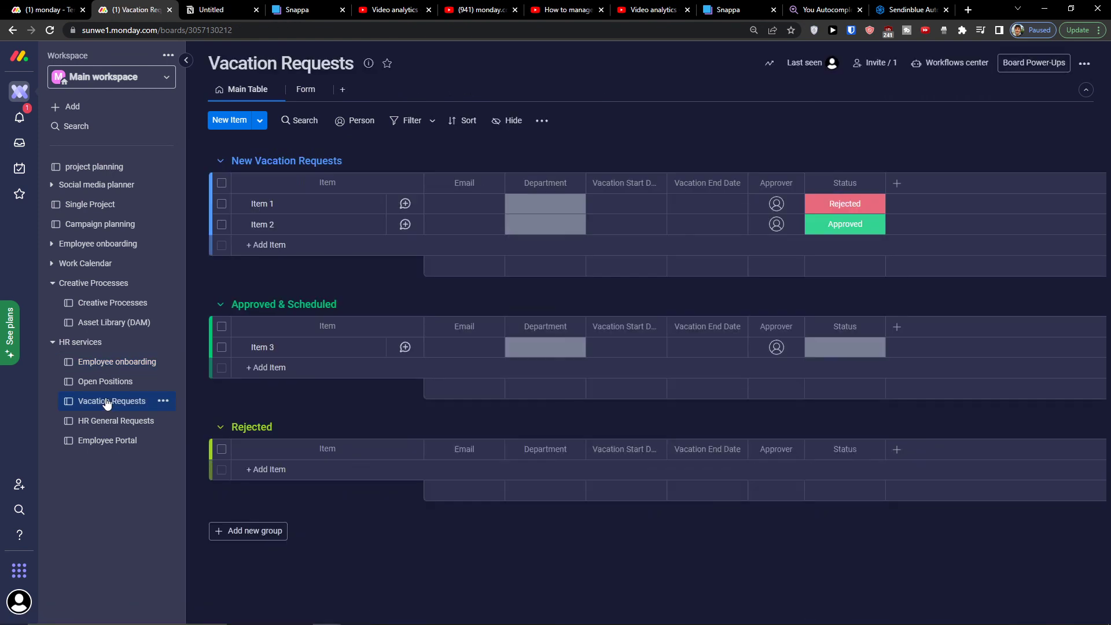